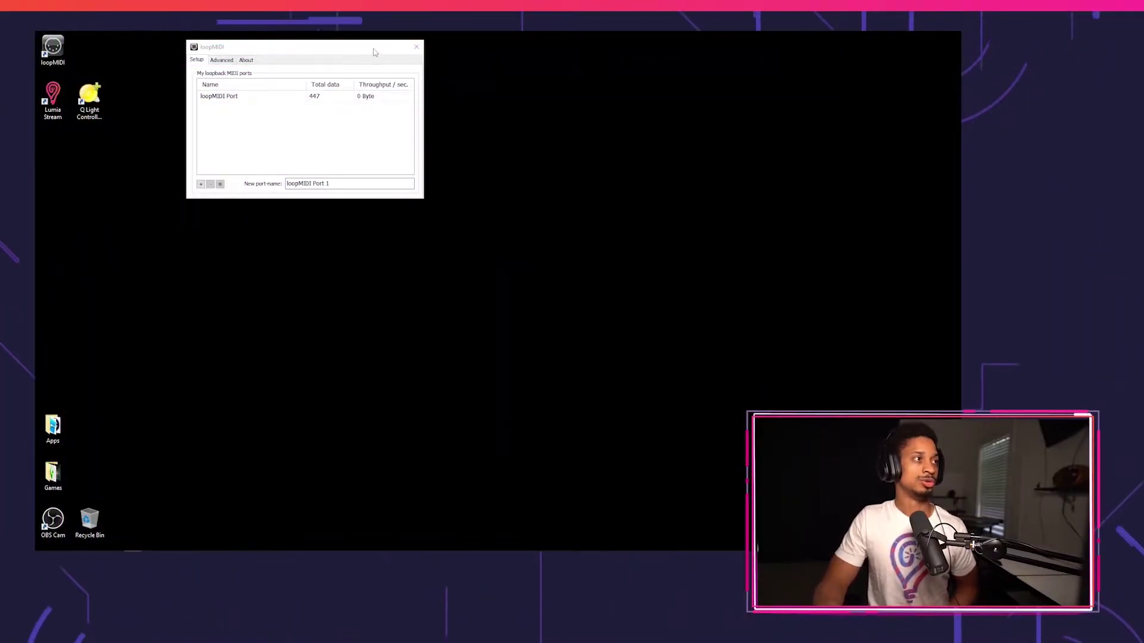
# Move the loopMIDI window aside and launch Q Light Controller Plus from its desktop shortcut
pyautogui.moveTo(375, 53); pyautogui.dragTo(363, 99)
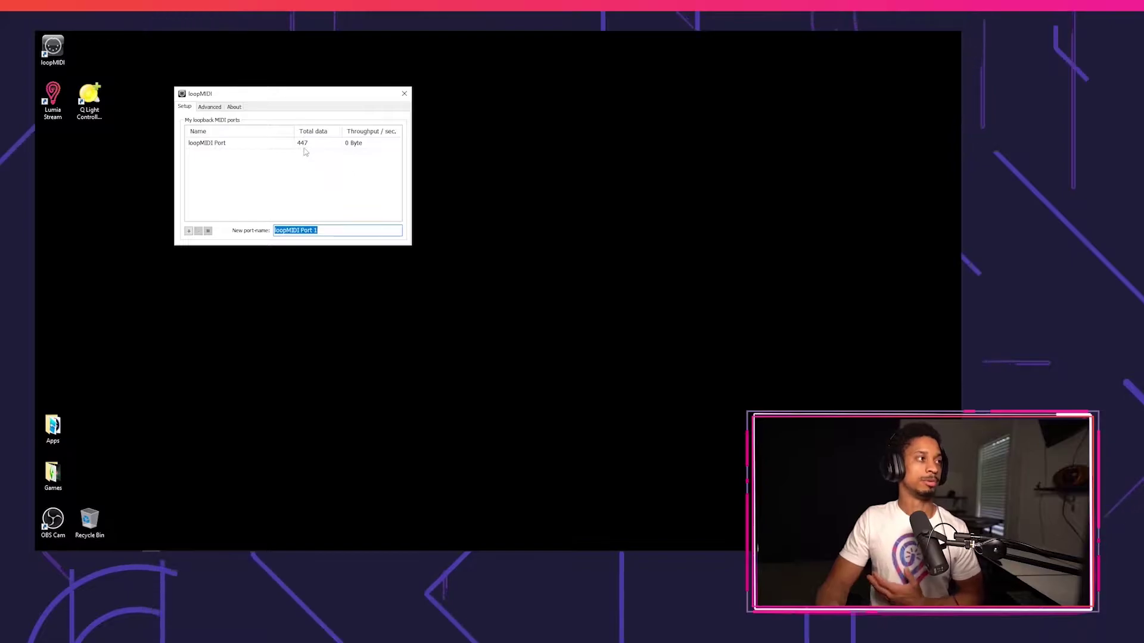
pyautogui.click(90, 95)
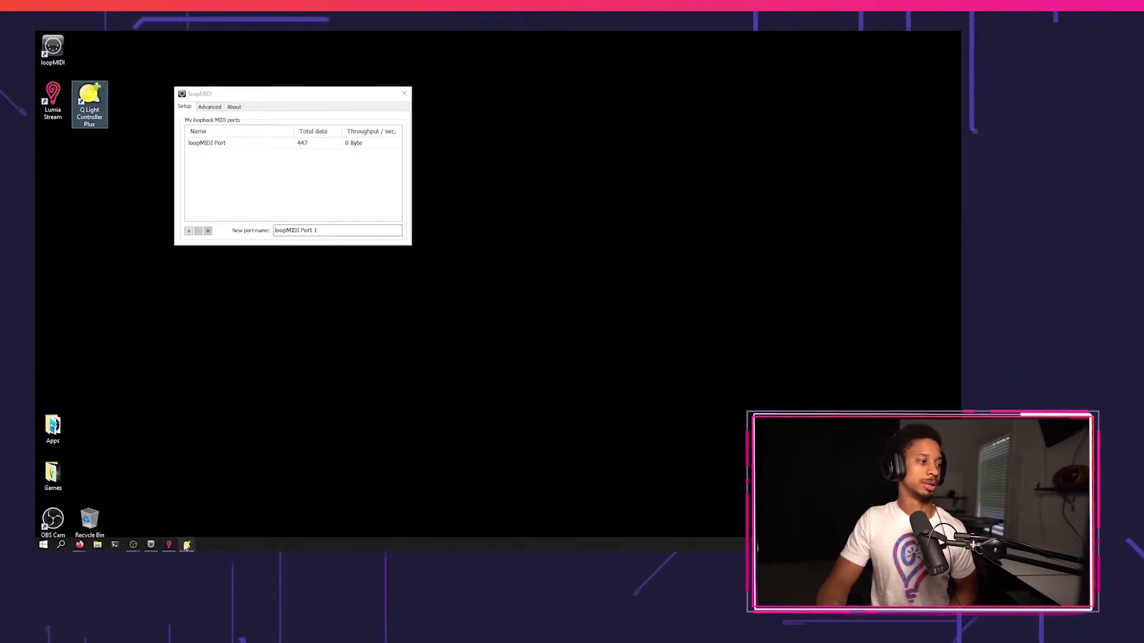
pyautogui.click(186, 545)
# Bring QLC+ in front of Lumia Stream and open the Add fixture dialog for Universe 1
pyautogui.click(169, 545)
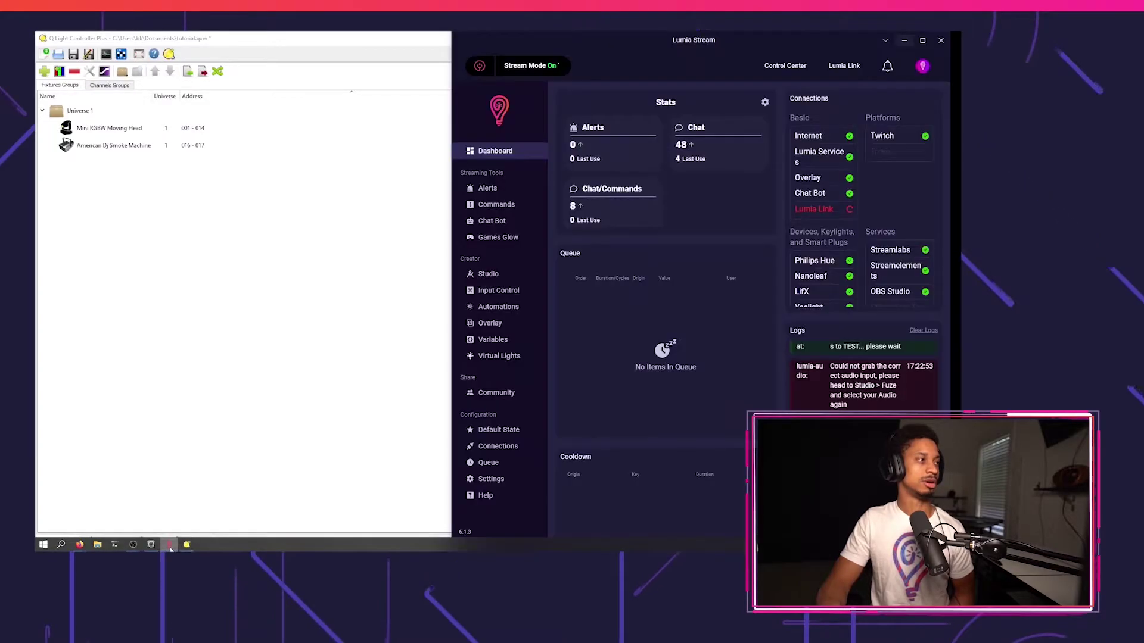
pyautogui.click(270, 331)
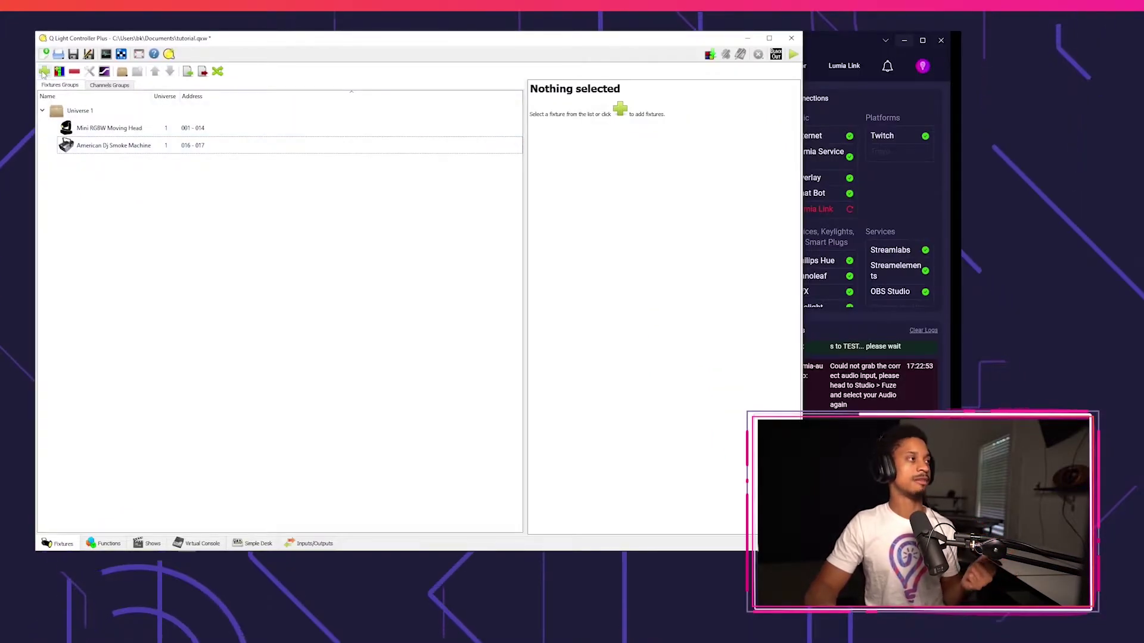
pyautogui.click(45, 71)
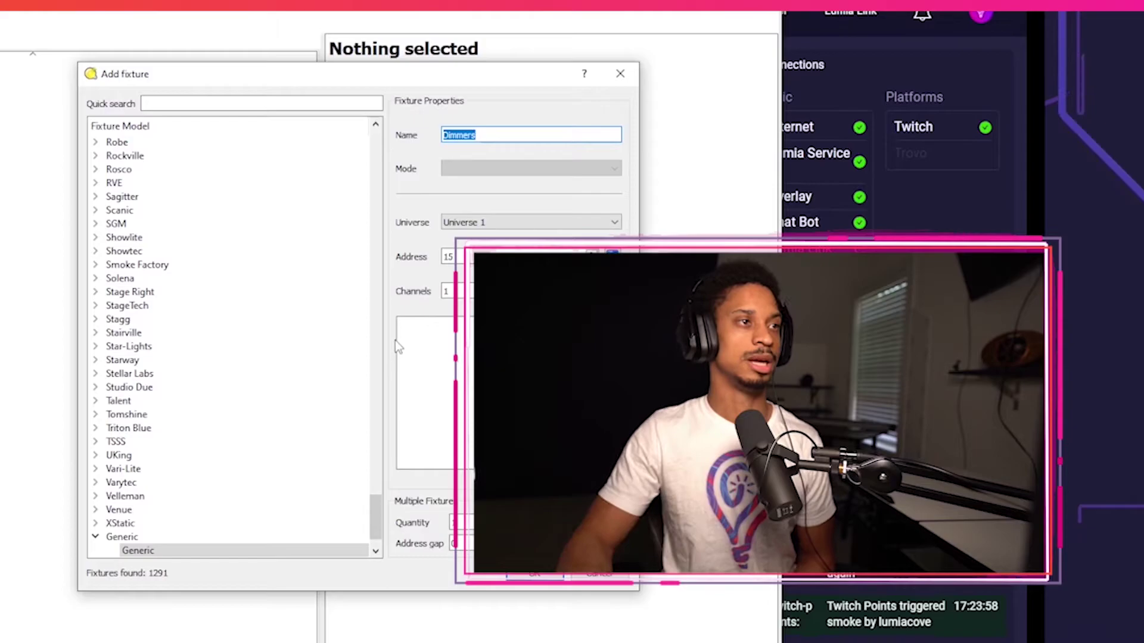
# Add a Generic RGB fixture named 'Wash Light' at addresses 020–022 in Universe 1
pyautogui.scroll(-1, 293, 371)
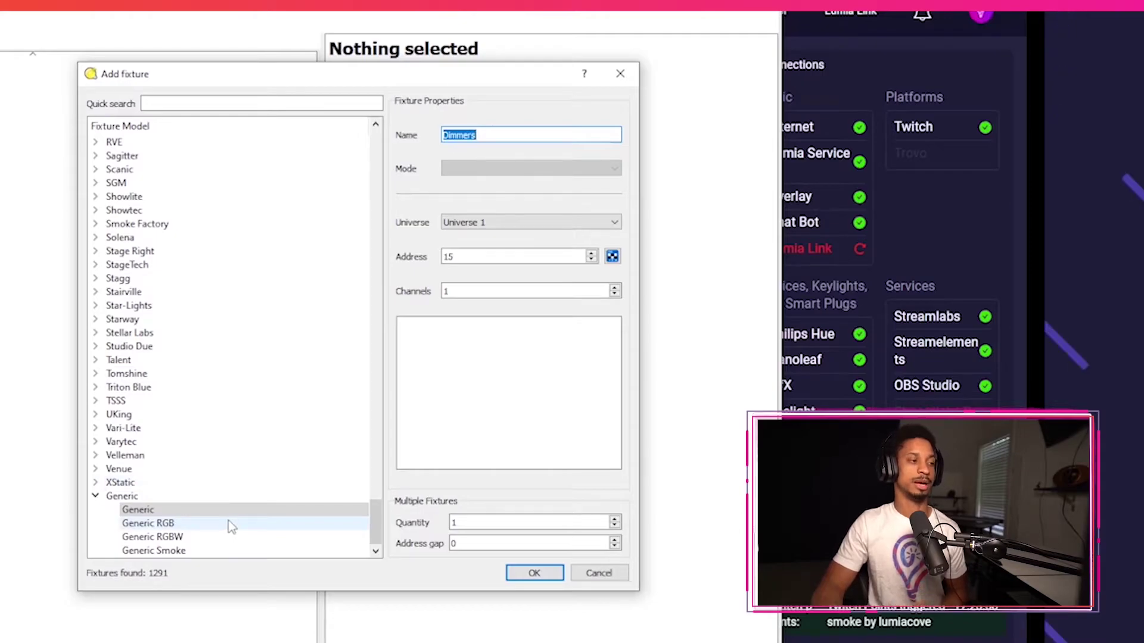
pyautogui.click(202, 524)
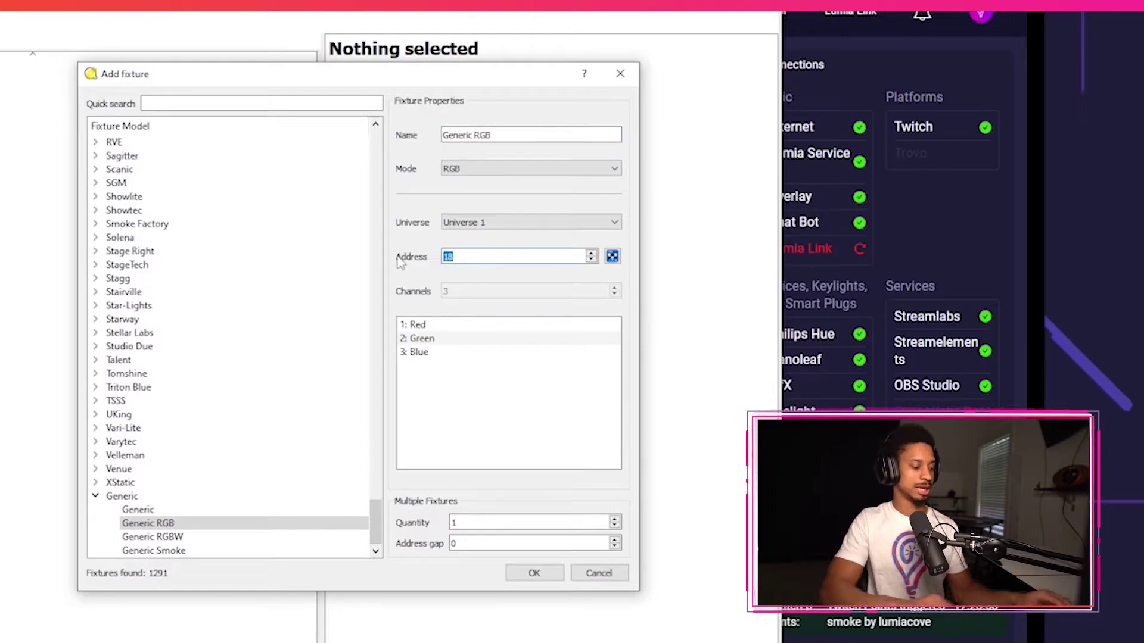
pyautogui.hotkey('shift', 'Tab')
pyautogui.hotkey('shift', 'Tab')
pyautogui.hotkey('shift', 'Tab')
pyautogui.write('W')
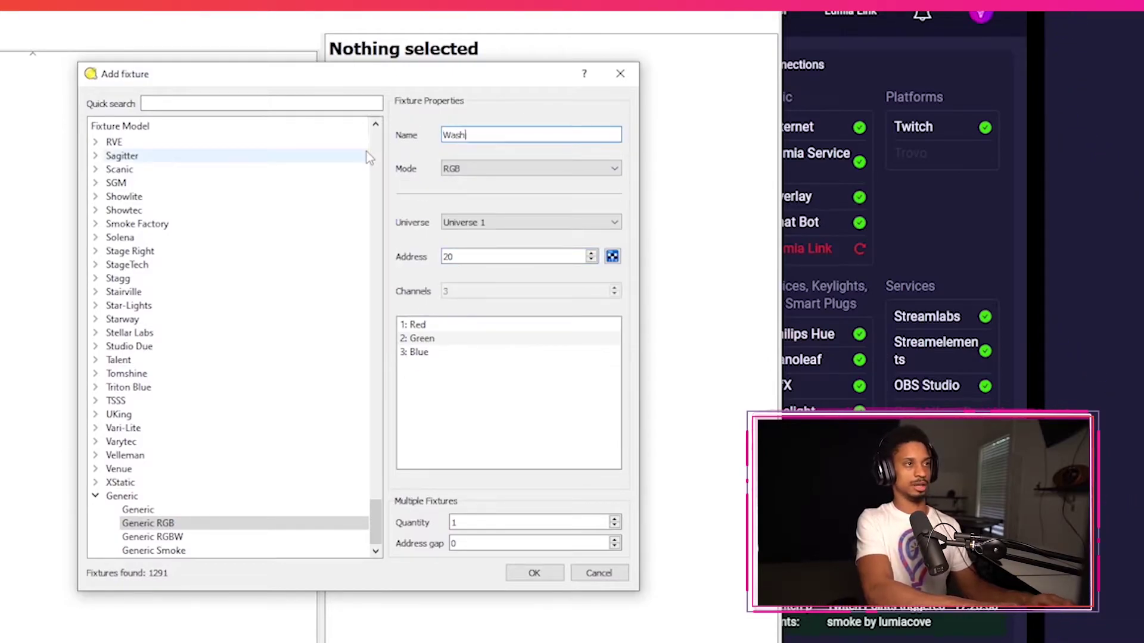
pyautogui.write('ash Light')
pyautogui.press('Return')
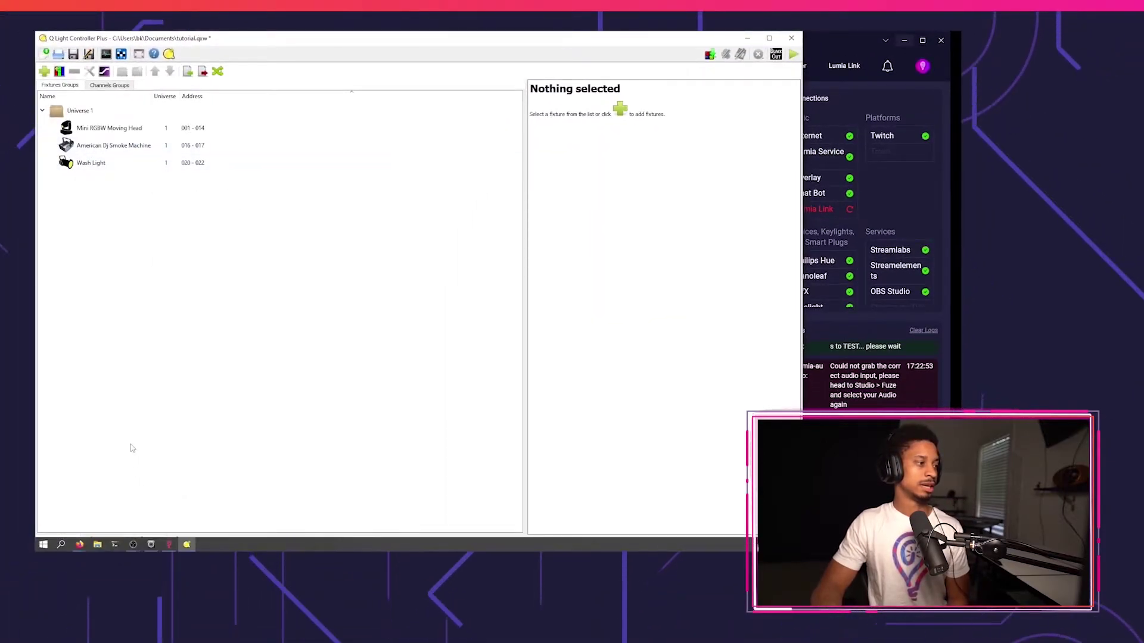
# Create a scene 'WashRed', add the Wash Light fixture to it, and show its RGB channels
pyautogui.click(109, 545)
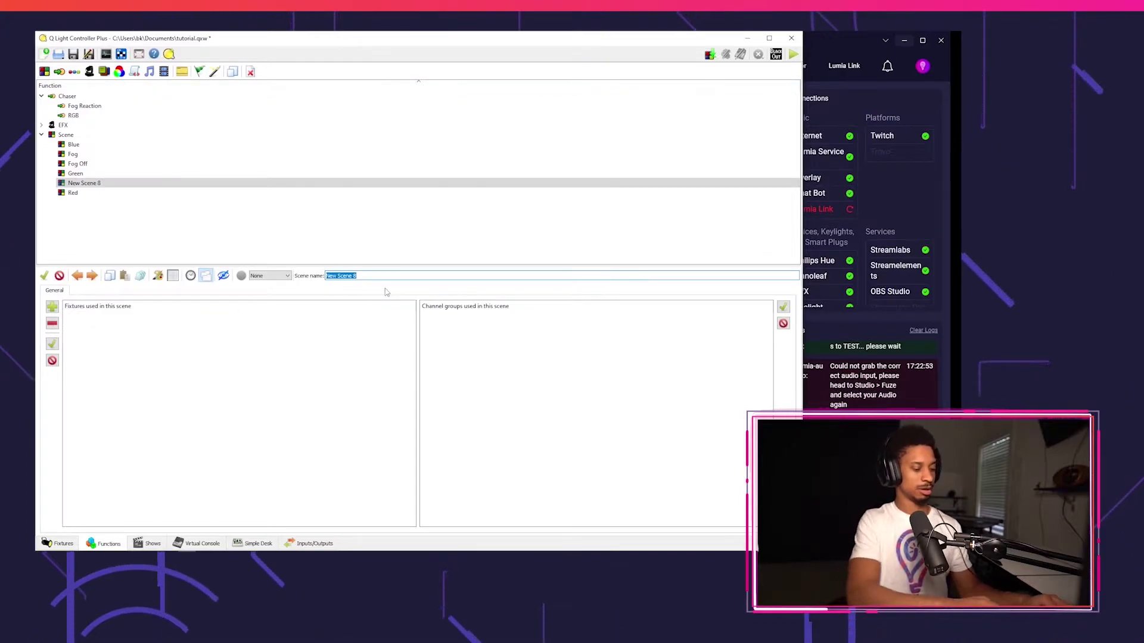
pyautogui.write('WashRed')
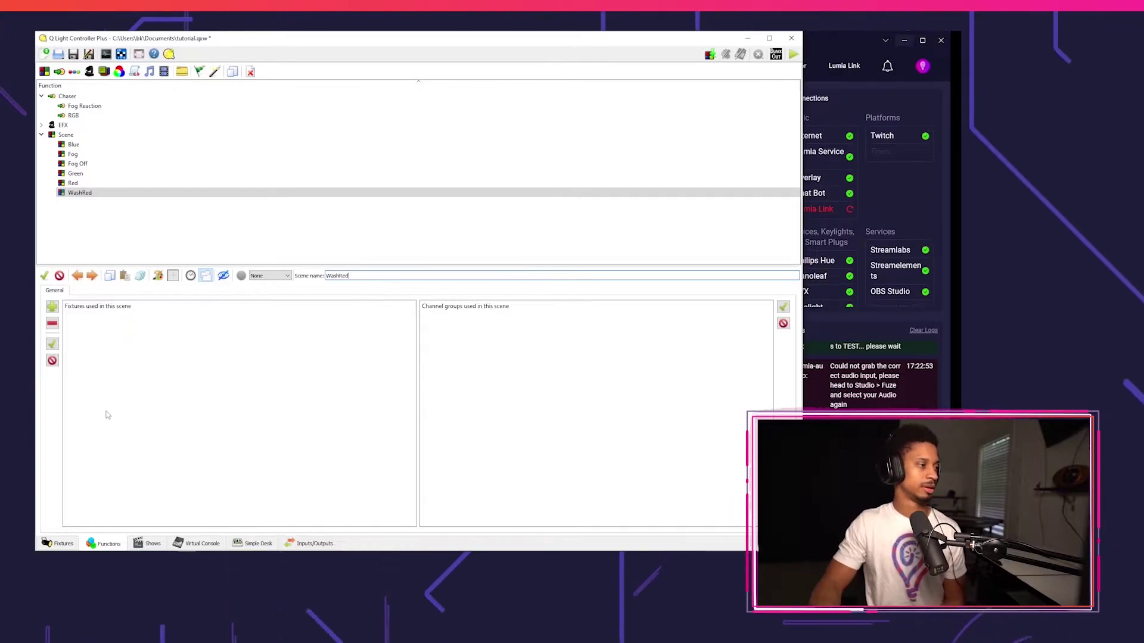
pyautogui.click(52, 307)
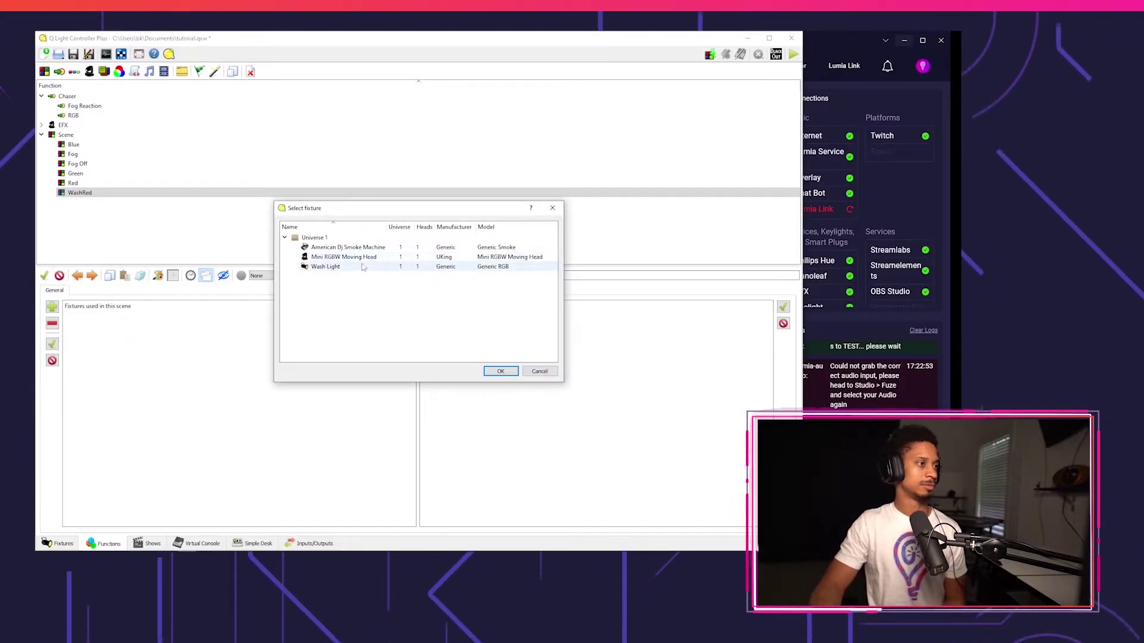
pyautogui.doubleClick(350, 268)
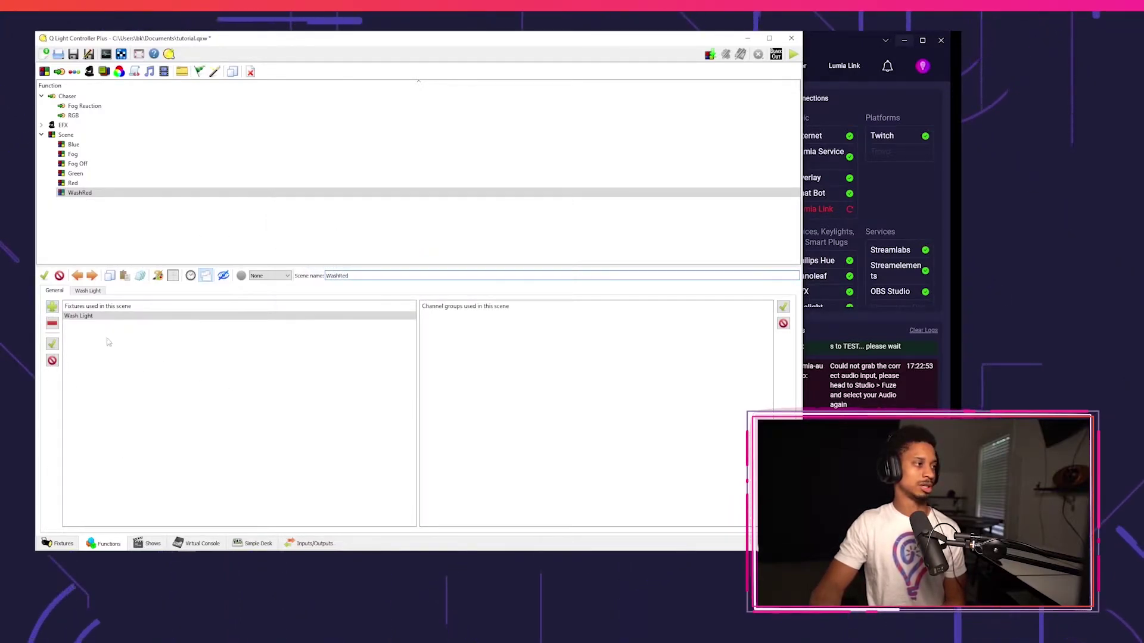
pyautogui.click(95, 292)
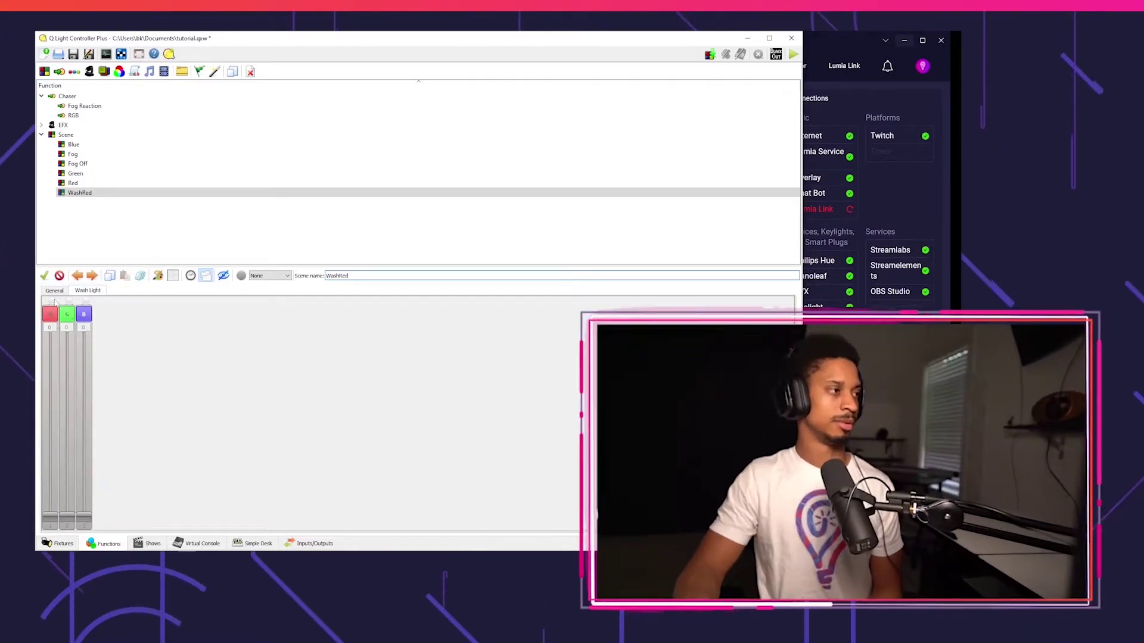
# Enable Wash Light's channels in WashRed and set red 255, green 0, blue 0
pyautogui.click(52, 301)
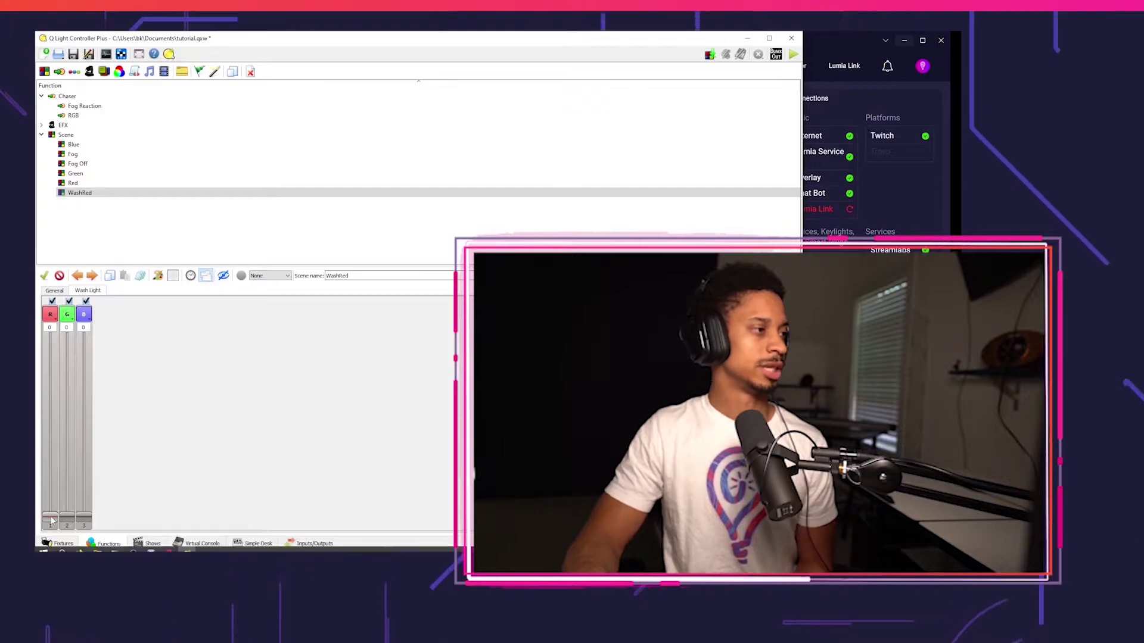
pyautogui.moveTo(50, 516); pyautogui.dragTo(56, 336)
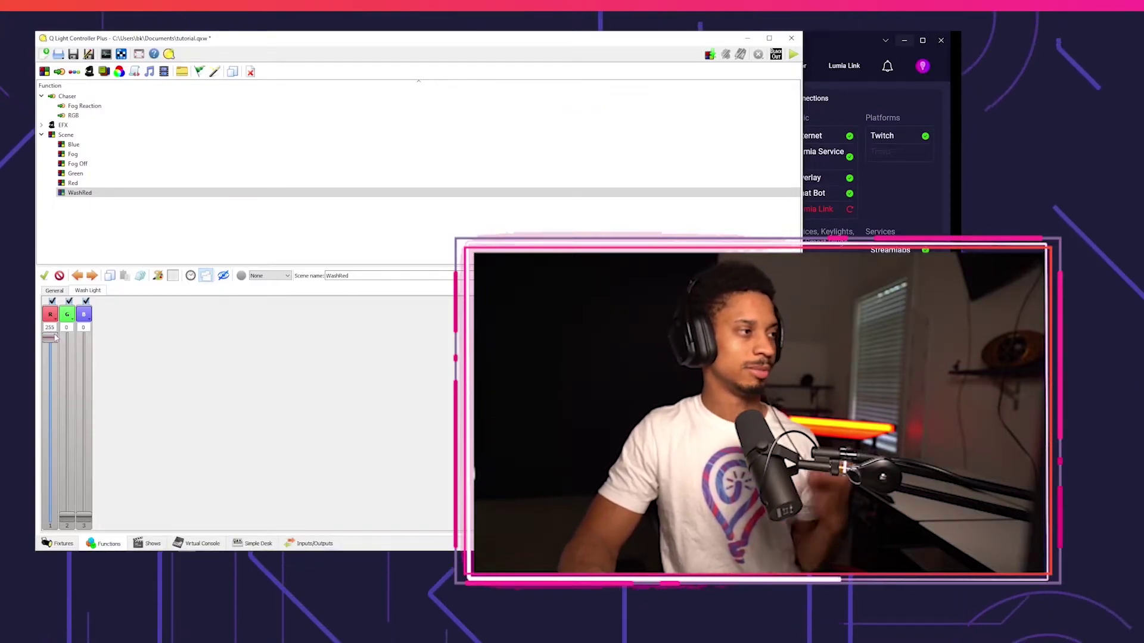
pyautogui.moveTo(72, 515); pyautogui.dragTo(53, 533)
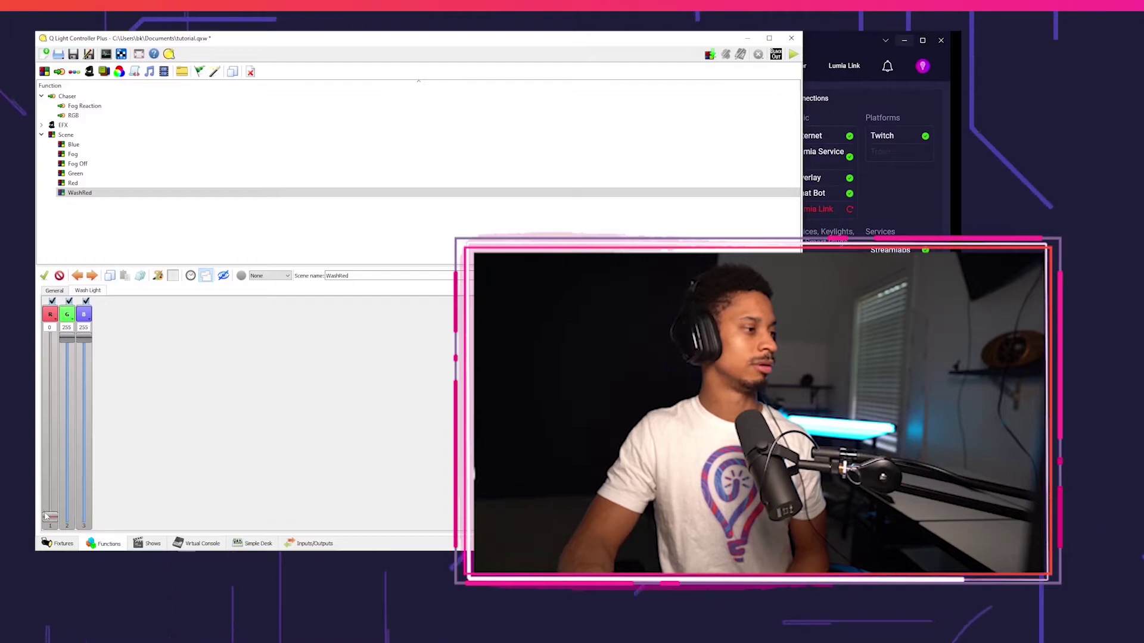
pyautogui.moveTo(47, 515); pyautogui.dragTo(65, 453)
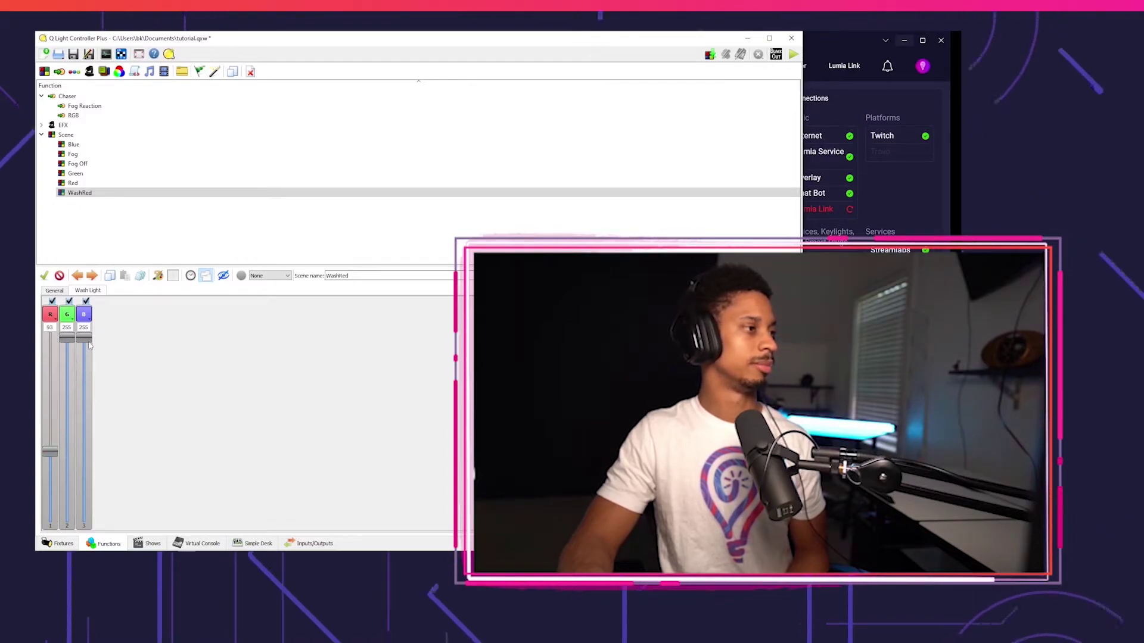
pyautogui.moveTo(85, 386); pyautogui.dragTo(84, 523)
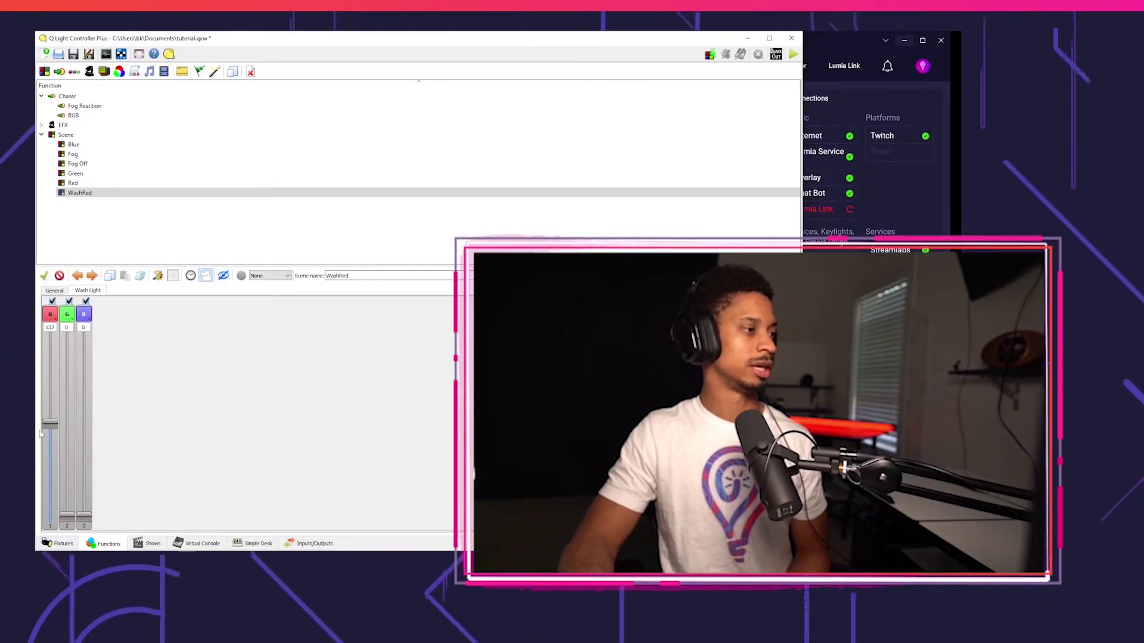
pyautogui.moveTo(53, 386); pyautogui.dragTo(58, 312)
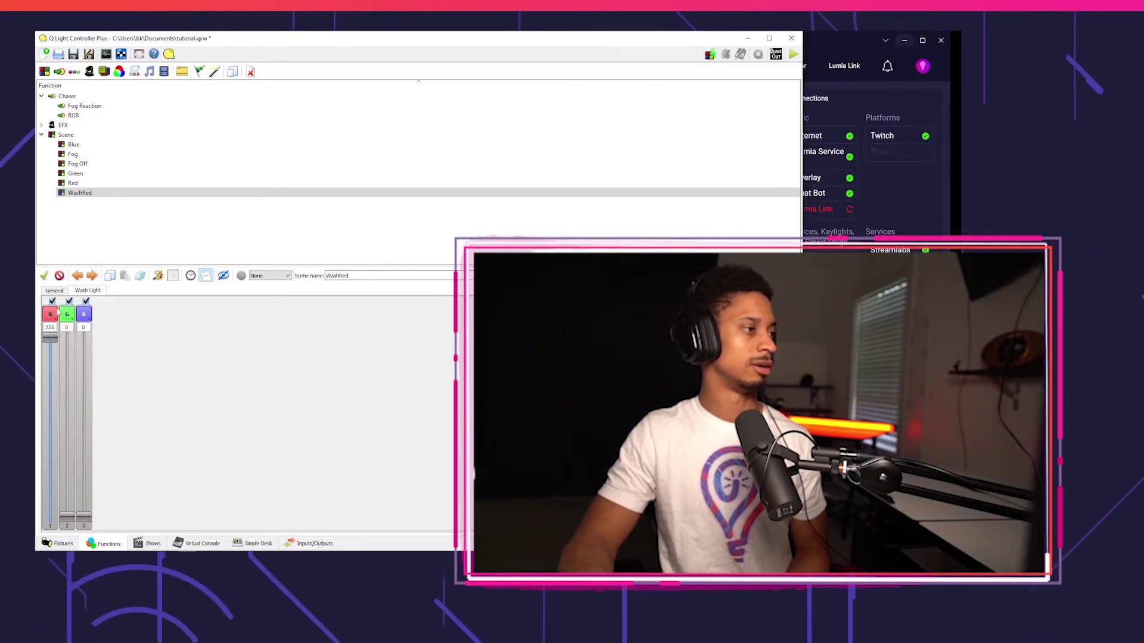
# Duplicate the Fog button on the virtual console and place the copy to its left
pyautogui.click(206, 545)
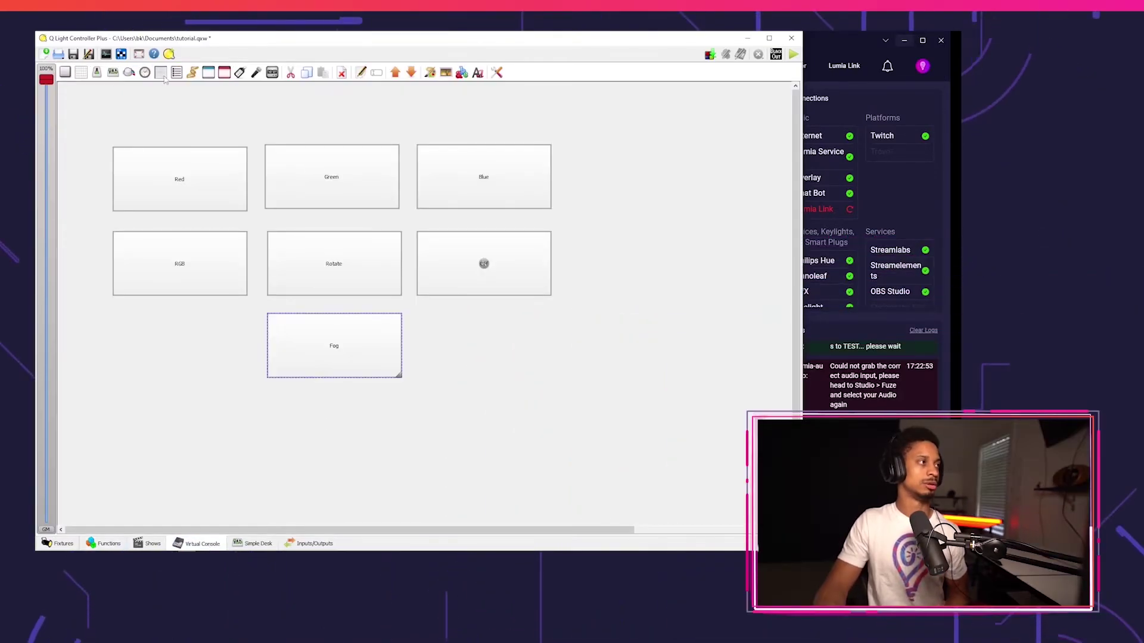
pyautogui.hotkey('ctrl', 'c')
pyautogui.hotkey('ctrl', 'v')
pyautogui.moveTo(387, 517); pyautogui.dragTo(174, 355)
# Label the copied button 'WashRed' and assign the WashRed scene as its function
pyautogui.doubleClick(175, 356)
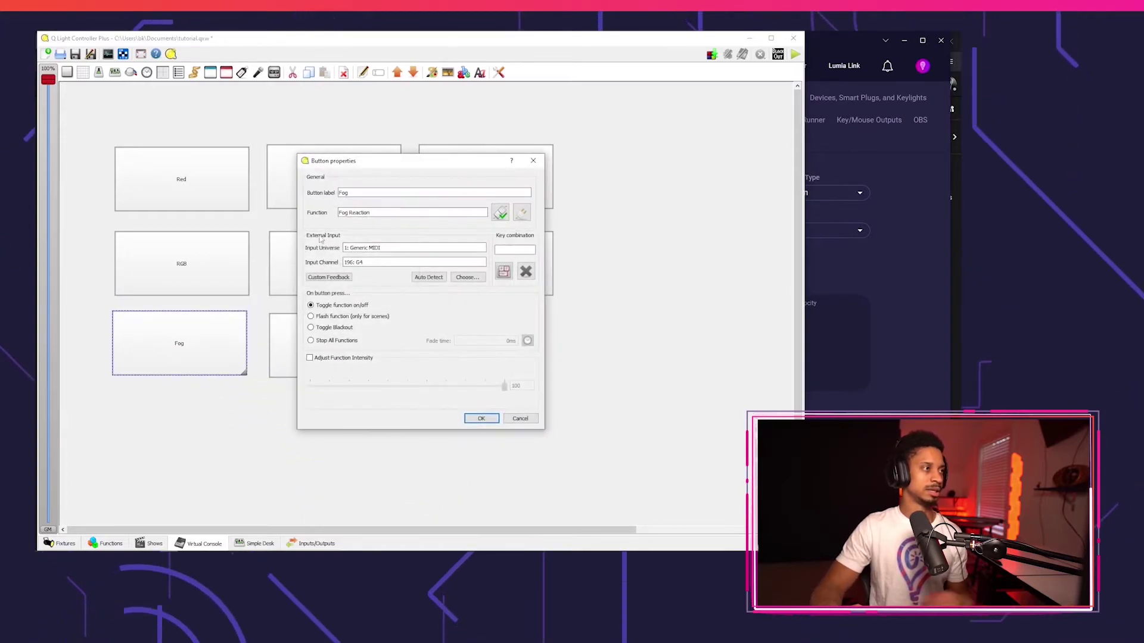
pyautogui.write('WashRed')
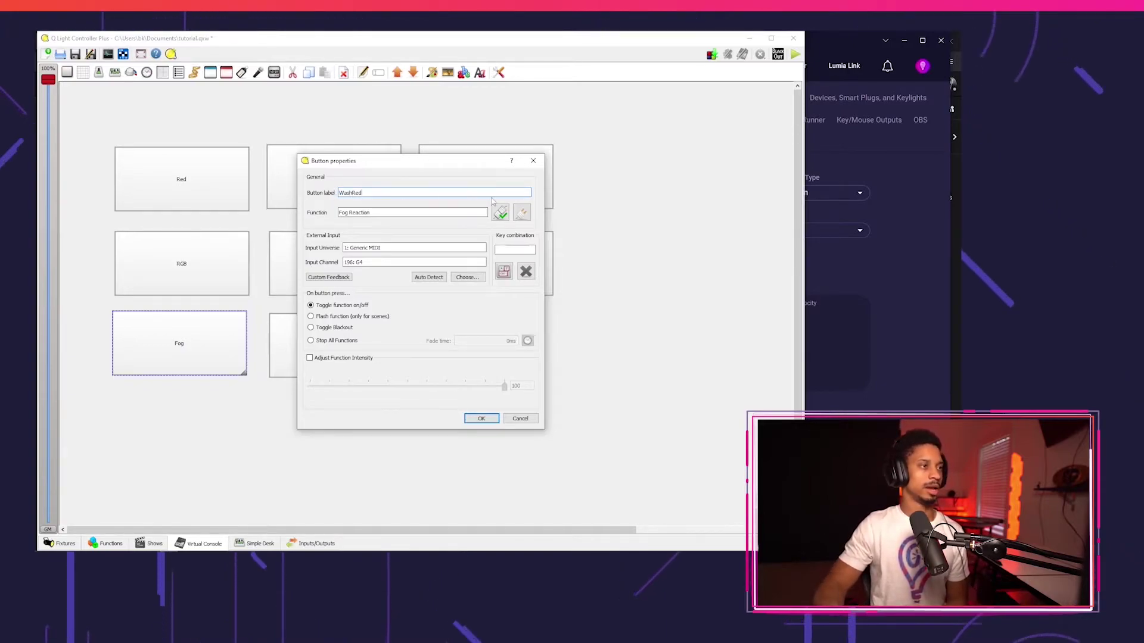
pyautogui.click(500, 212)
pyautogui.scroll(-3, 349, 322)
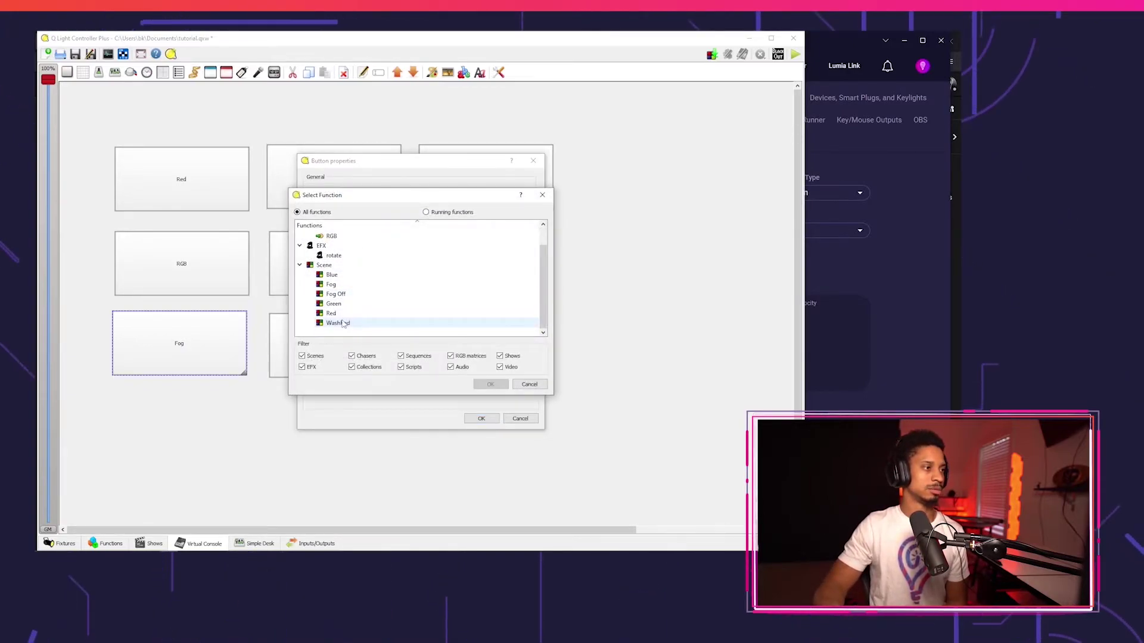
pyautogui.click(337, 327)
pyautogui.click(490, 385)
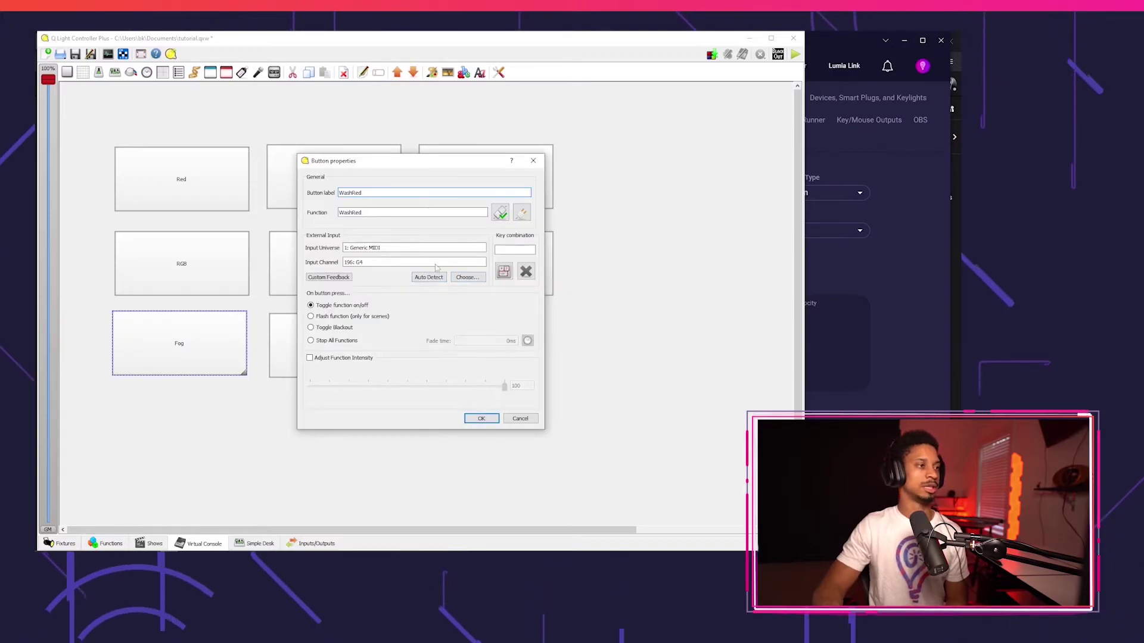
# Add a new Lumia Stream chat command named 'washred', keeping Color type with red value
pyautogui.hotkey('alt', 'Tab')
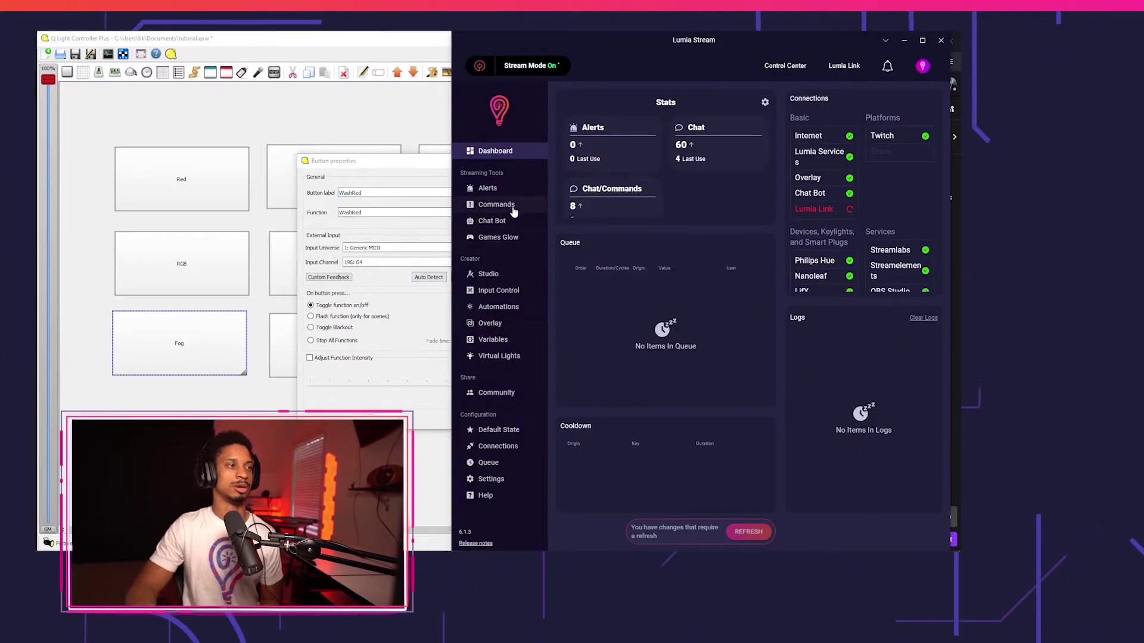
pyautogui.click(495, 205)
pyautogui.click(873, 130)
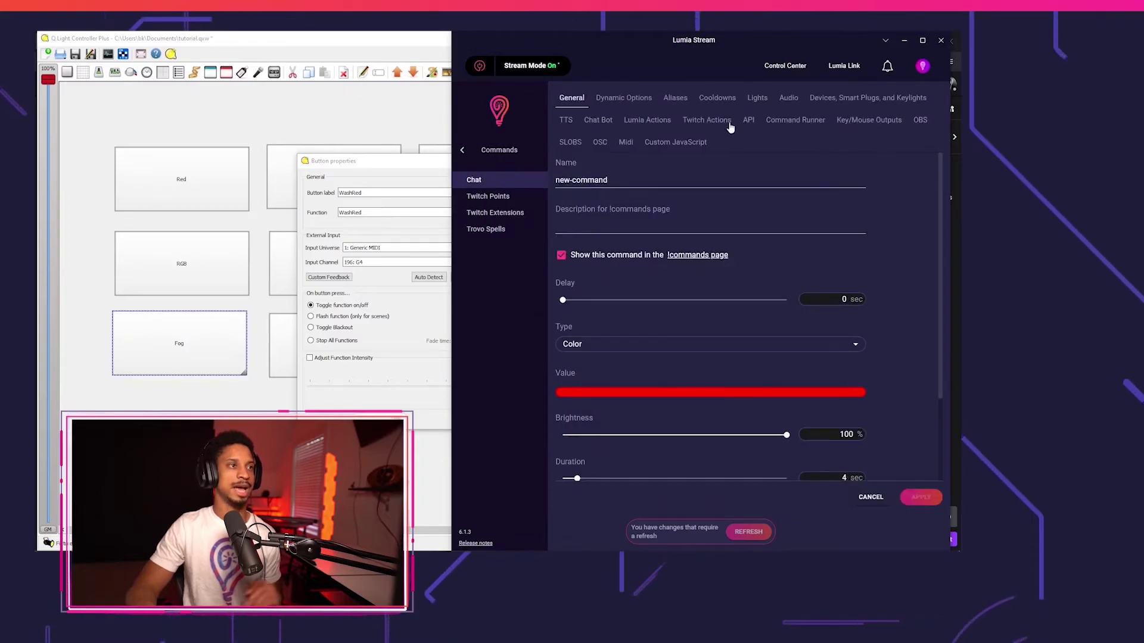
pyautogui.tripleClick(601, 182)
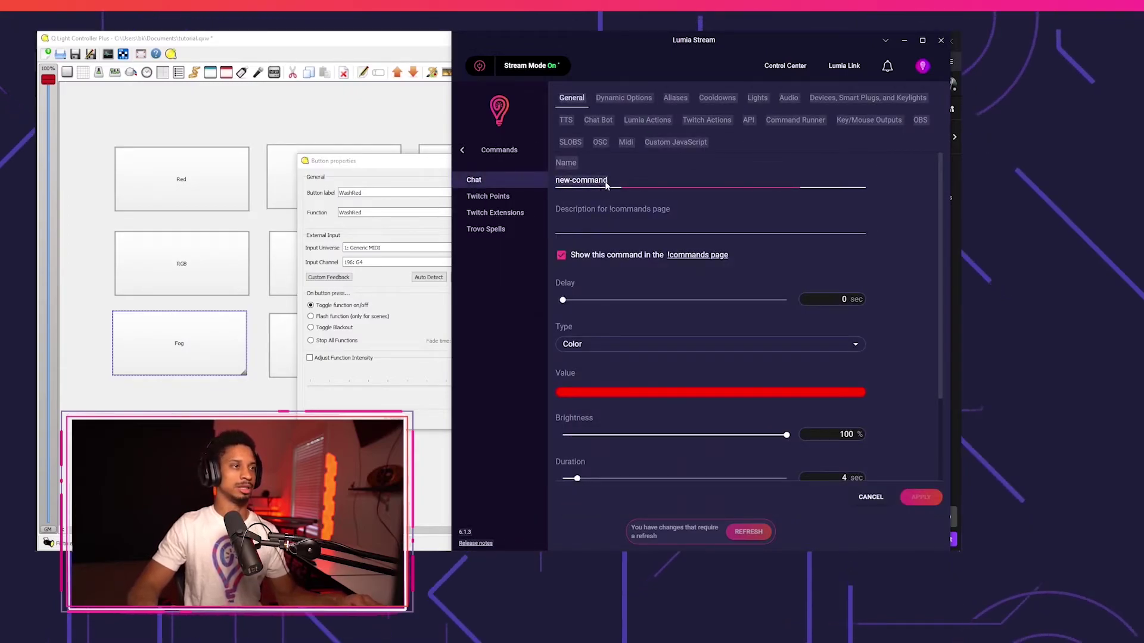
pyautogui.write('washred')
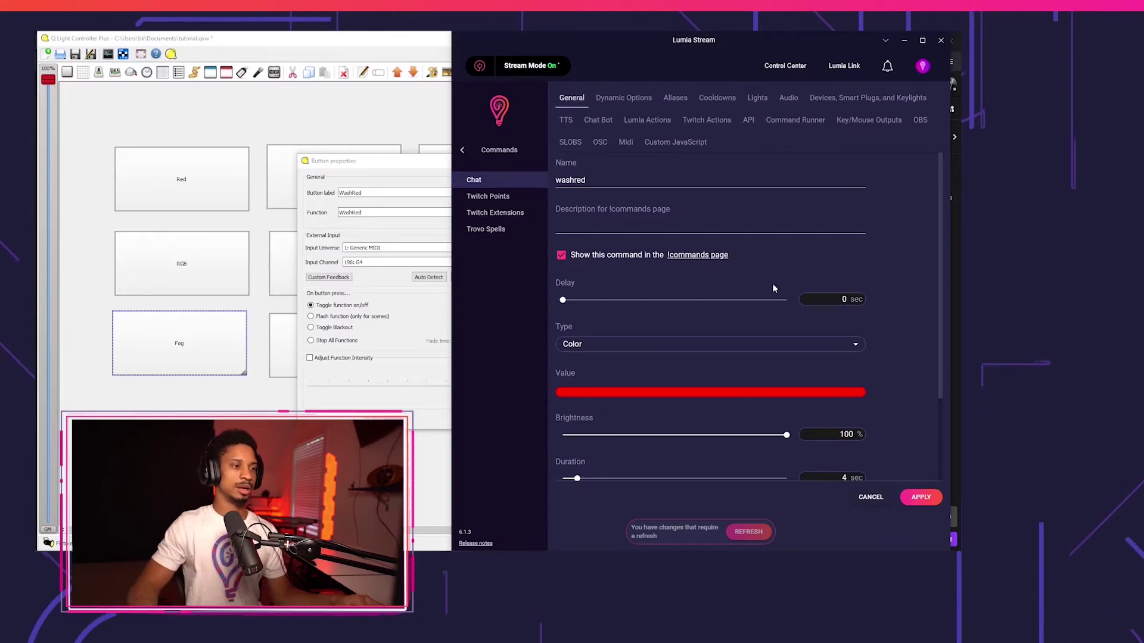
pyautogui.scroll(-2, 674, 413)
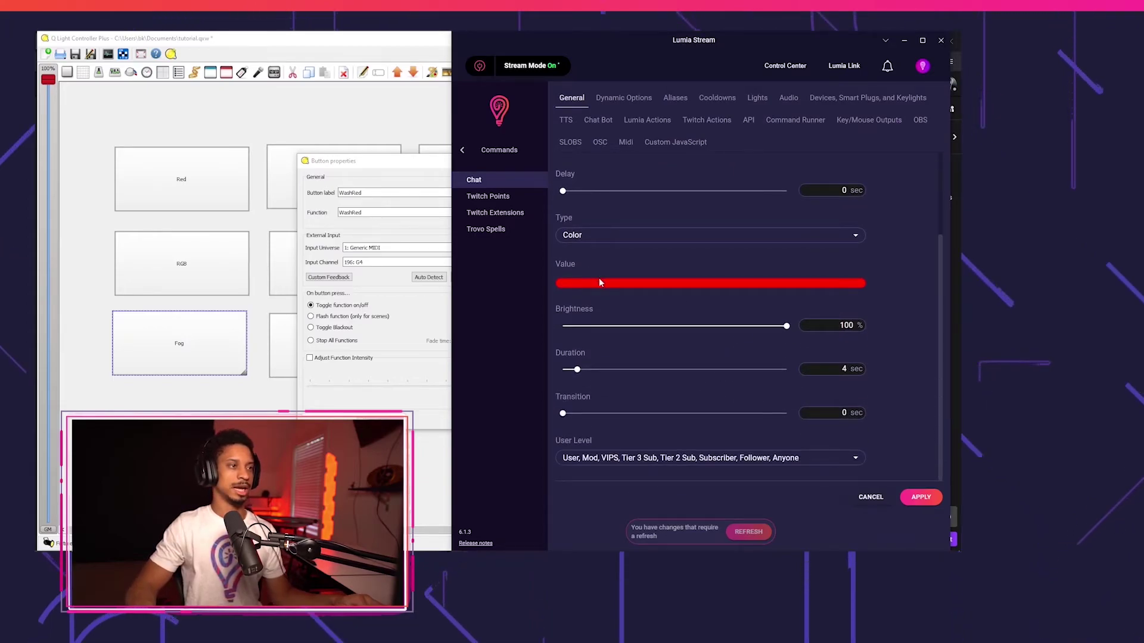
# Set the command's MIDI port to 1: LoopMIDI Port and note to send to D#1
pyautogui.click(626, 142)
pyautogui.click(697, 201)
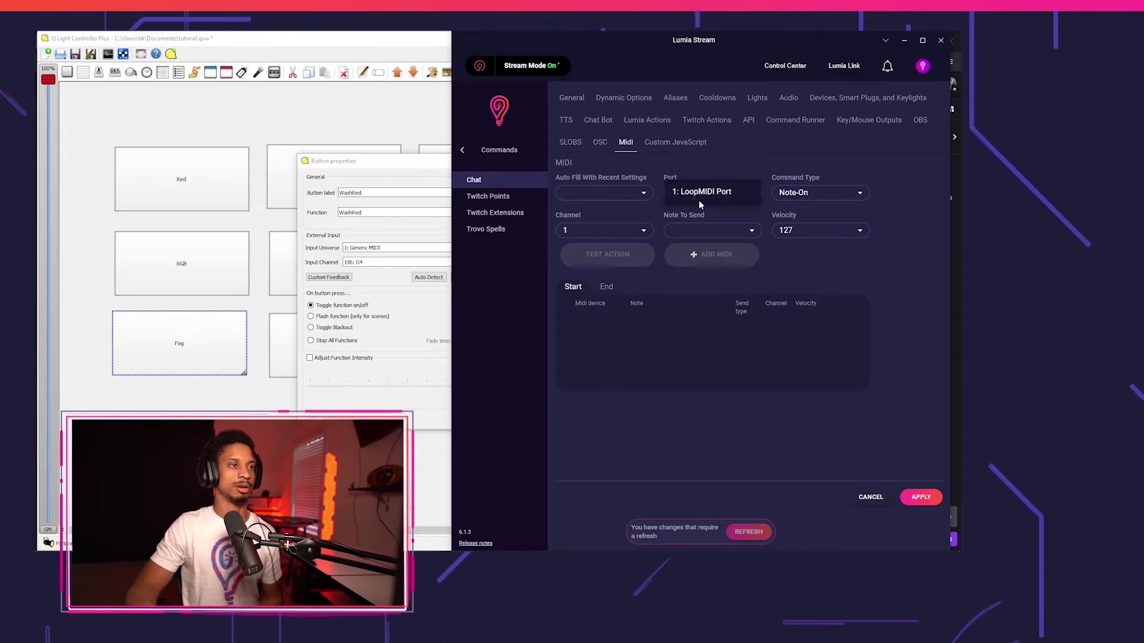
pyautogui.click(701, 189)
pyautogui.click(730, 231)
pyautogui.scroll(-3, 715, 268)
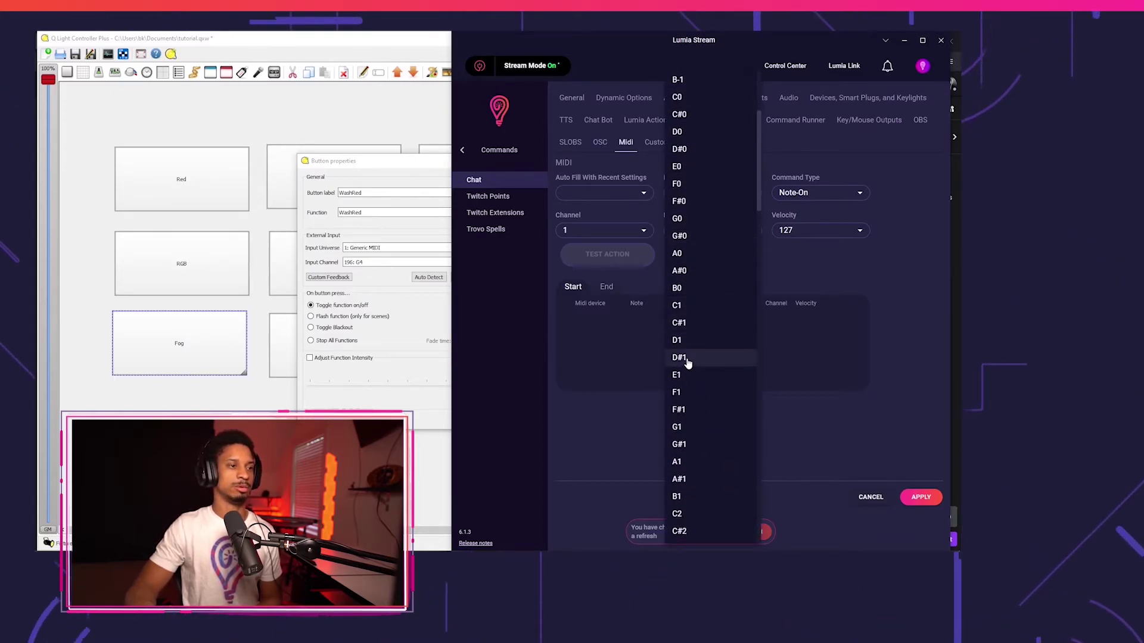
pyautogui.click(688, 361)
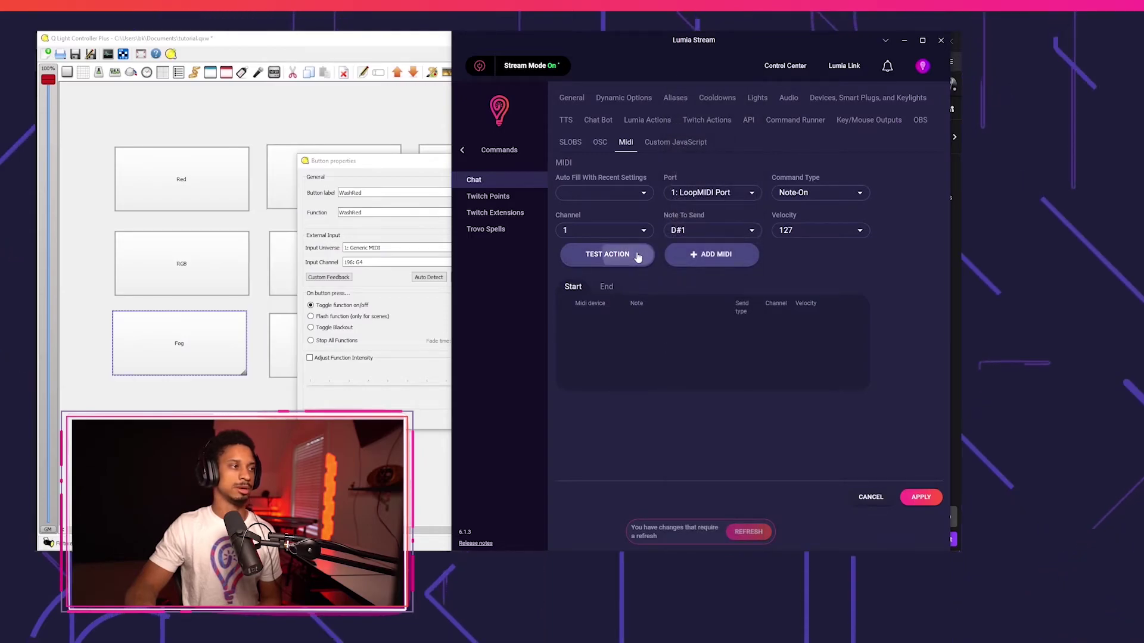
# Test-send D#1 so QLC+ auto-detects it, then add it as the Start MIDI action
pyautogui.click(429, 278)
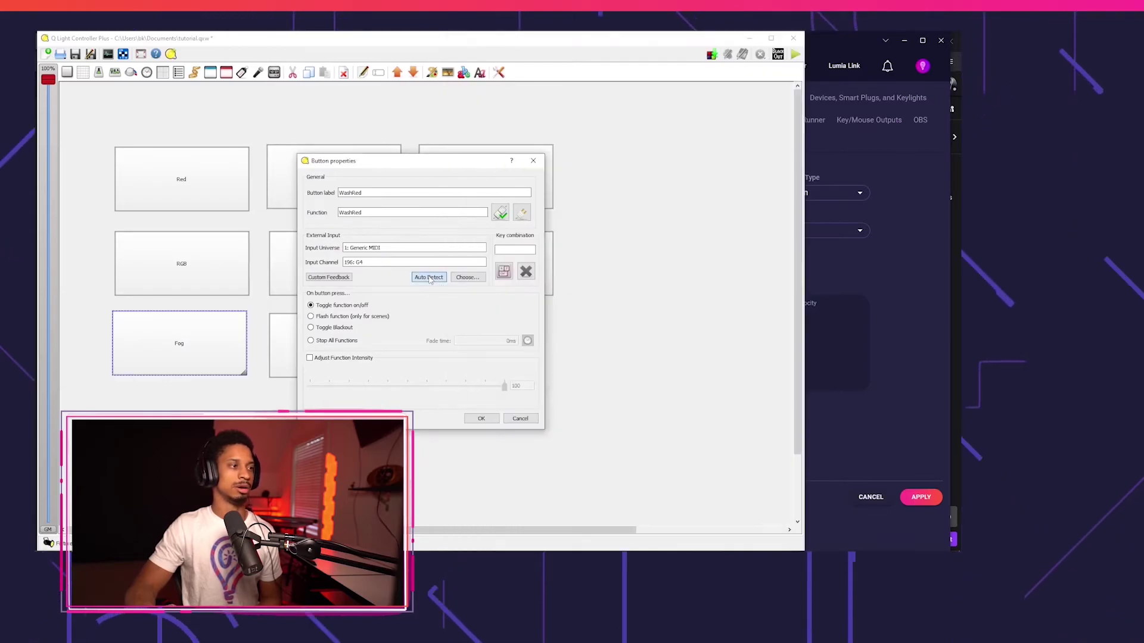
pyautogui.click(823, 272)
pyautogui.click(613, 255)
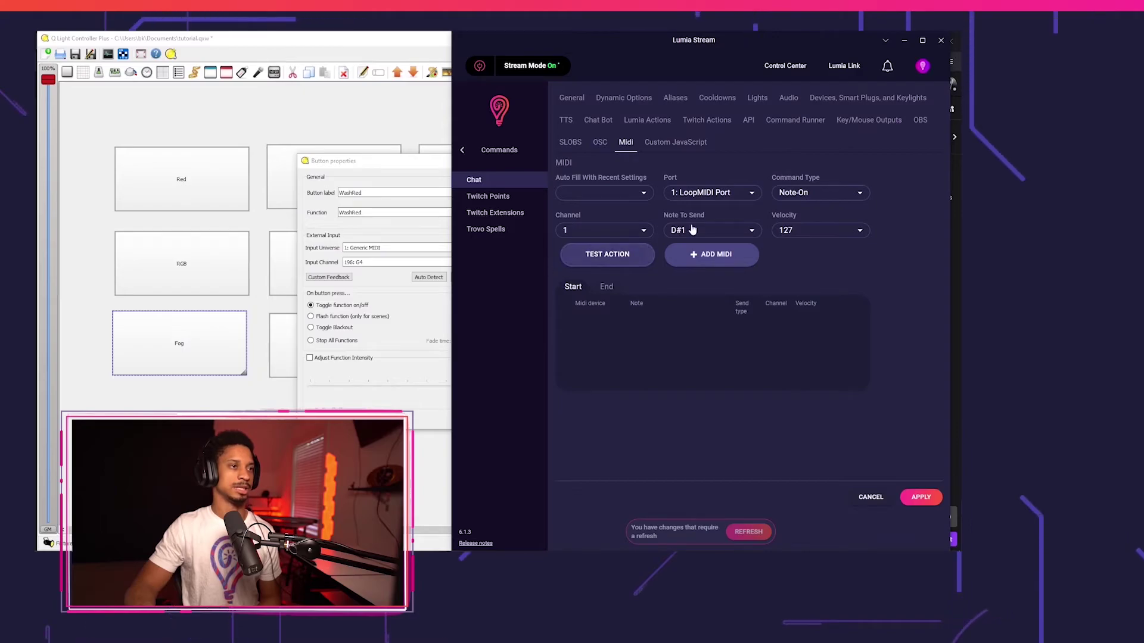
pyautogui.click(631, 254)
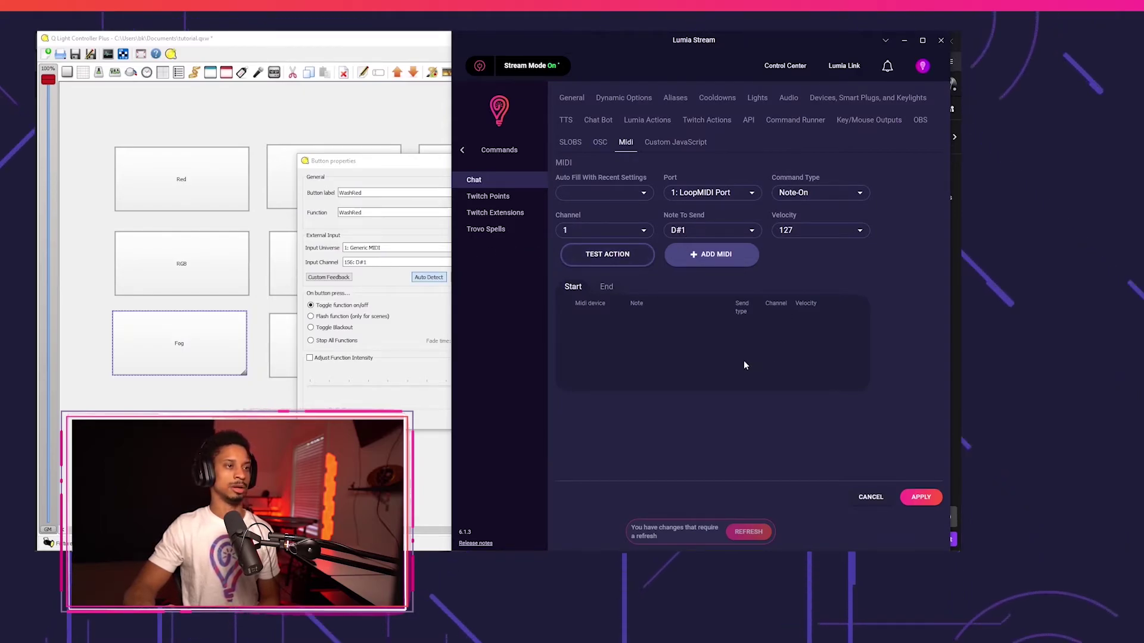
pyautogui.click(725, 256)
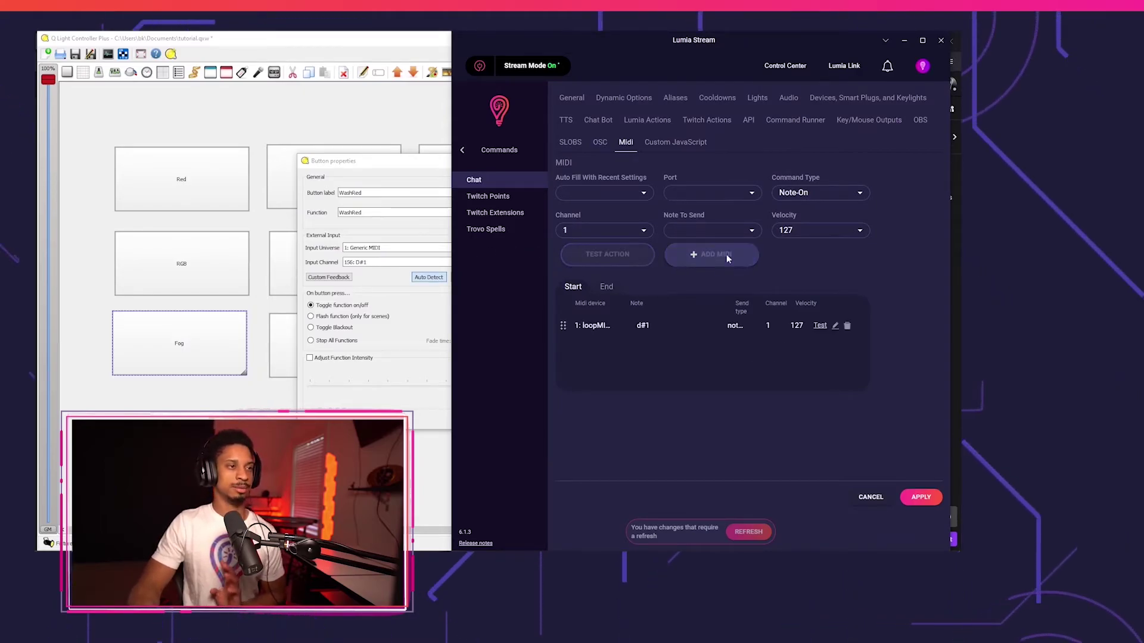
# Add an End MIDI action sending D#1 at velocity 0 via 1: loopMIDI Port
pyautogui.click(607, 288)
pyautogui.click(709, 193)
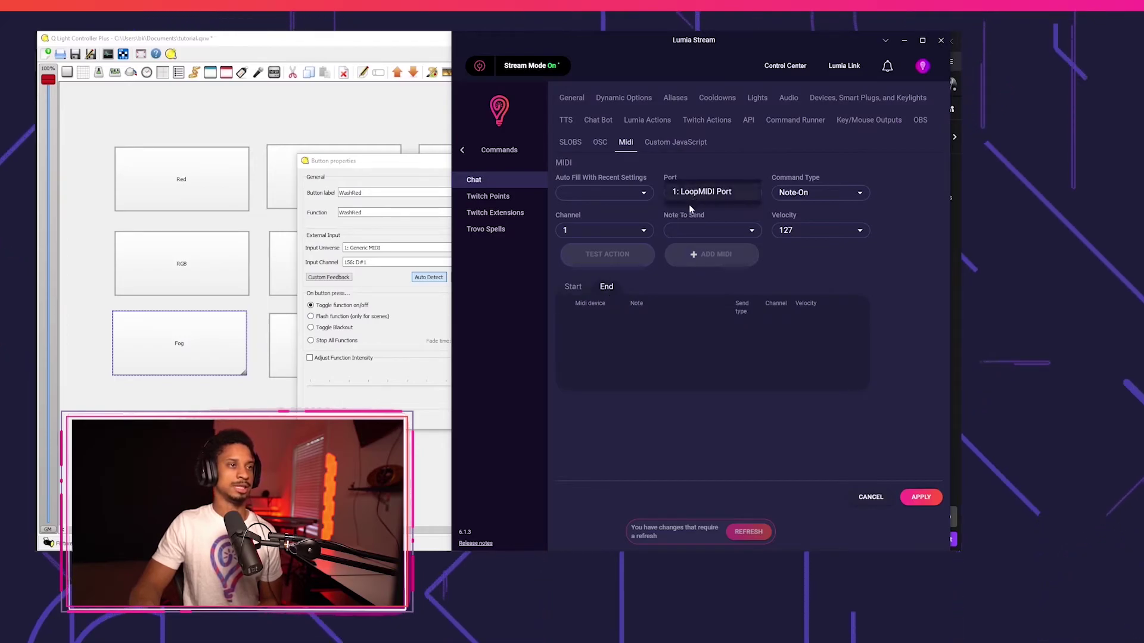
pyautogui.click(709, 196)
pyautogui.click(703, 231)
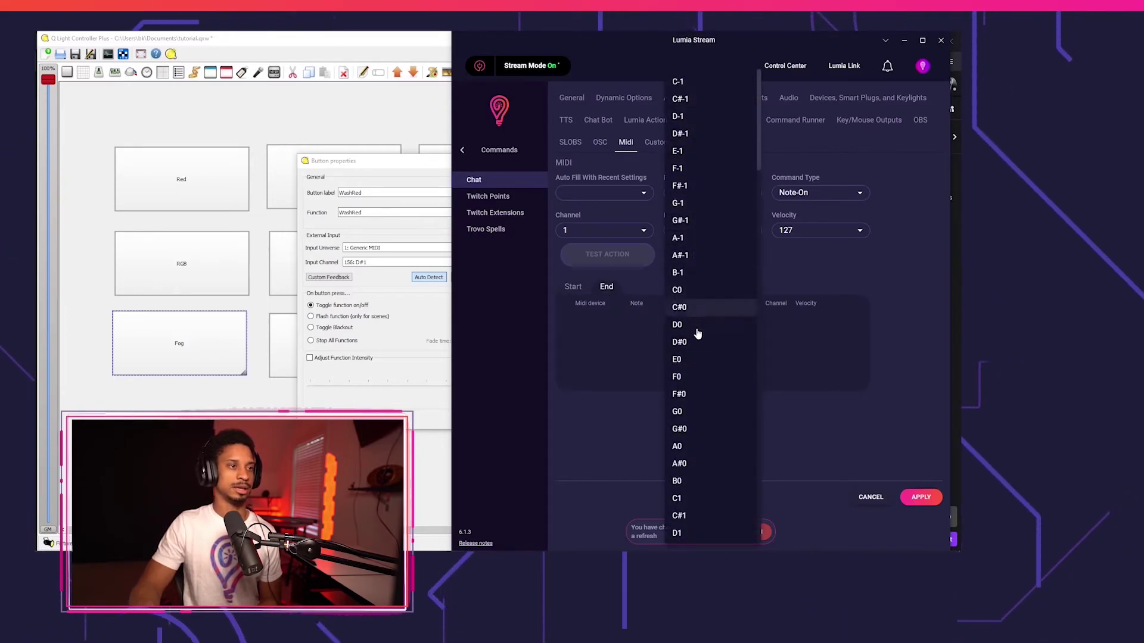
pyautogui.scroll(-5, 702, 399)
pyautogui.click(700, 262)
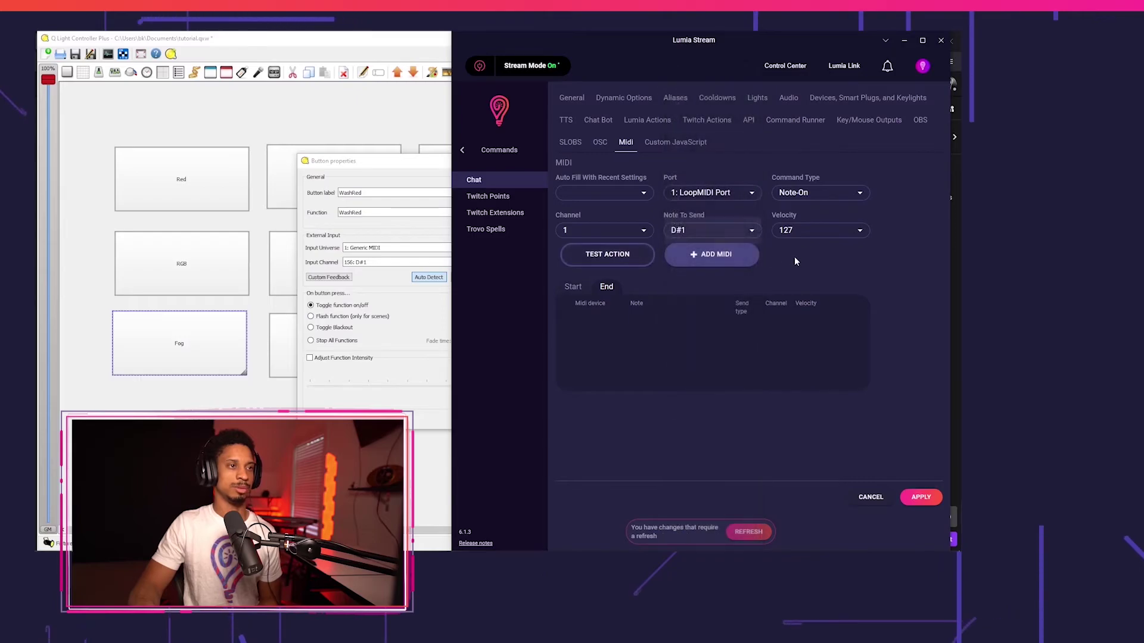
pyautogui.click(791, 233)
pyautogui.scroll(20, 813, 179)
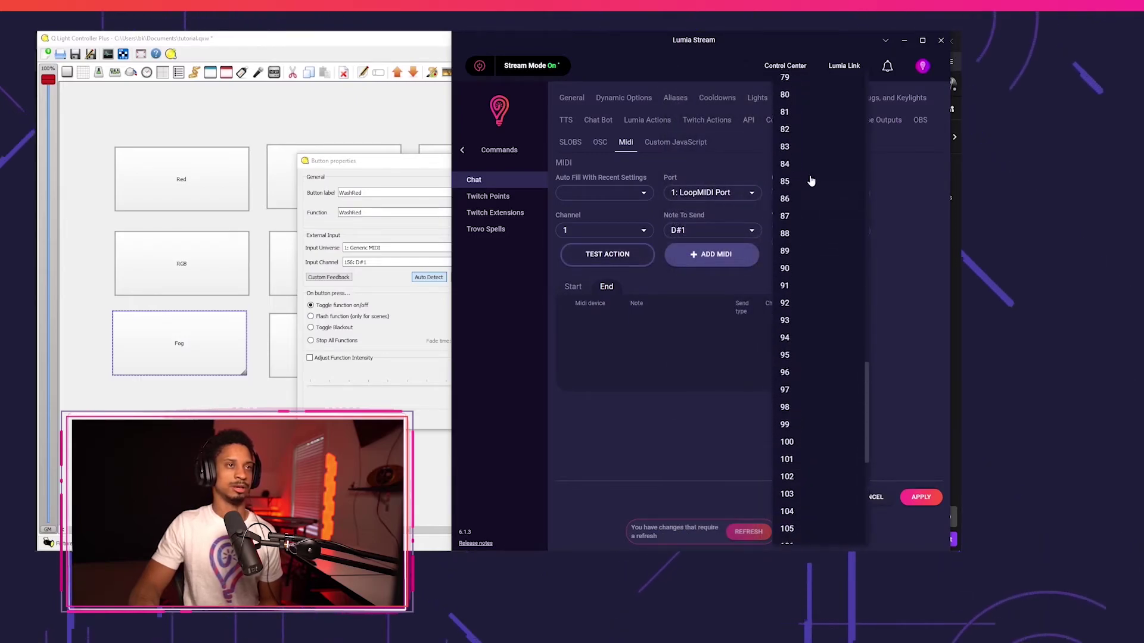
pyautogui.press('Escape')
pyautogui.click(711, 254)
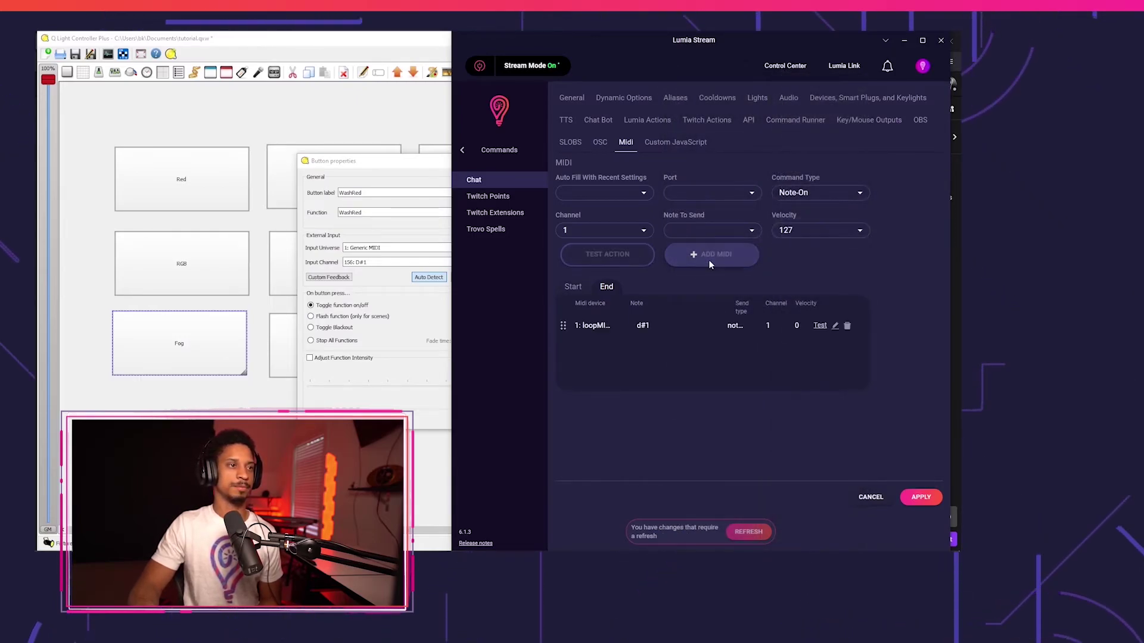
# Apply and refresh the !washred command, then confirm the WashRed button's properties in QLC+
pyautogui.click(920, 497)
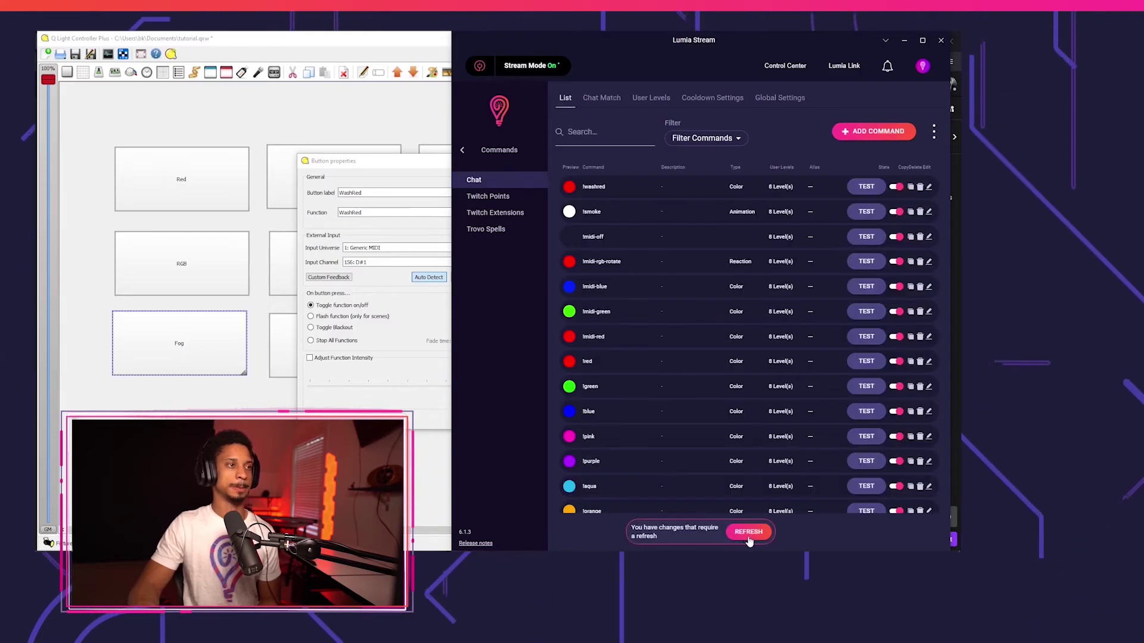
pyautogui.click(748, 532)
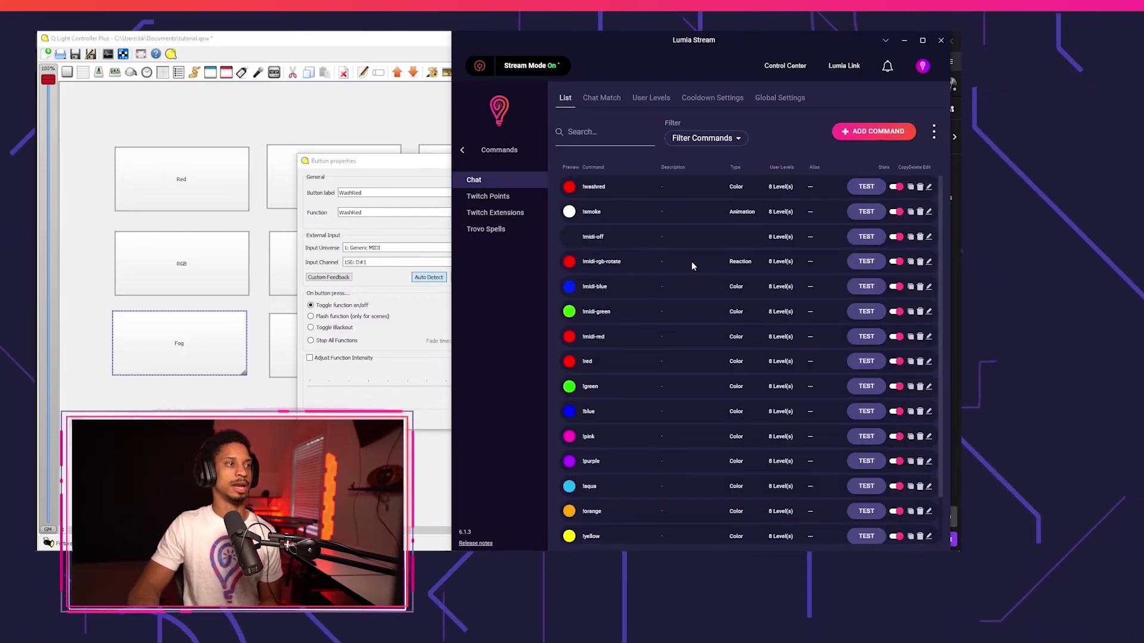
pyautogui.hotkey('alt', 'Tab')
pyautogui.click(481, 419)
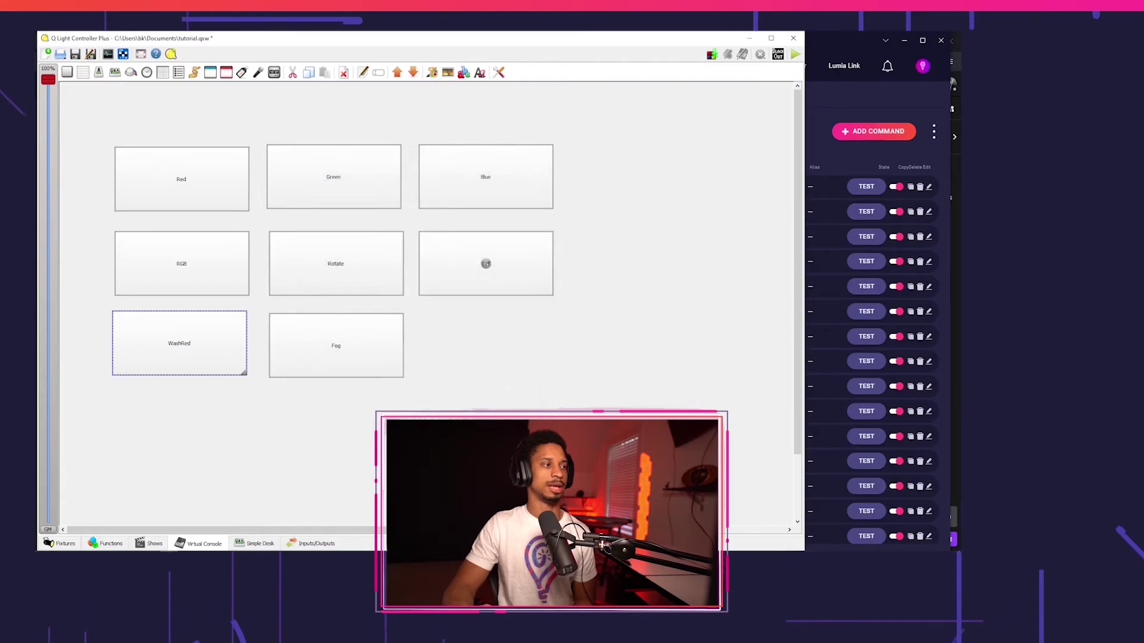
# Put the virtual console in operate mode and test !washred to switch on the WashRed button
pyautogui.click(796, 54)
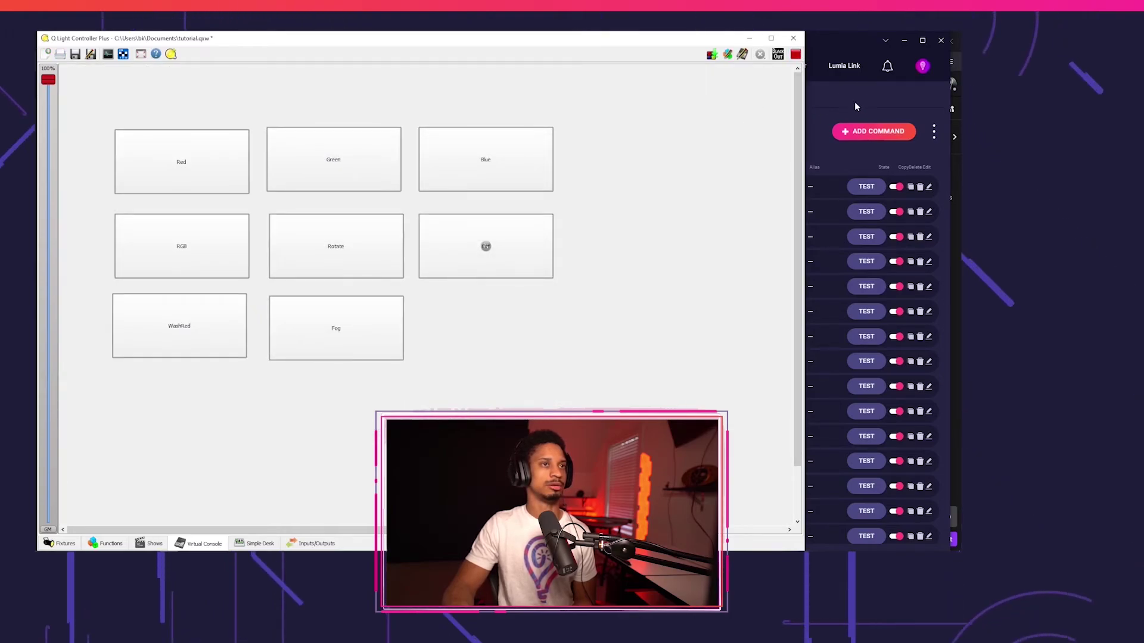
pyautogui.click(862, 241)
pyautogui.click(865, 188)
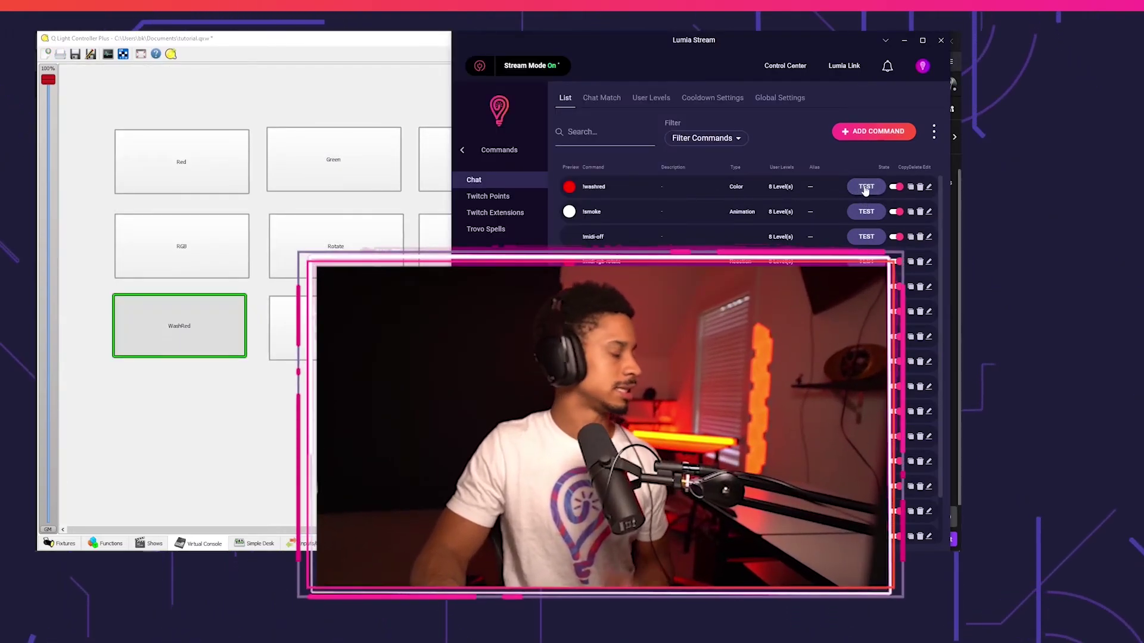